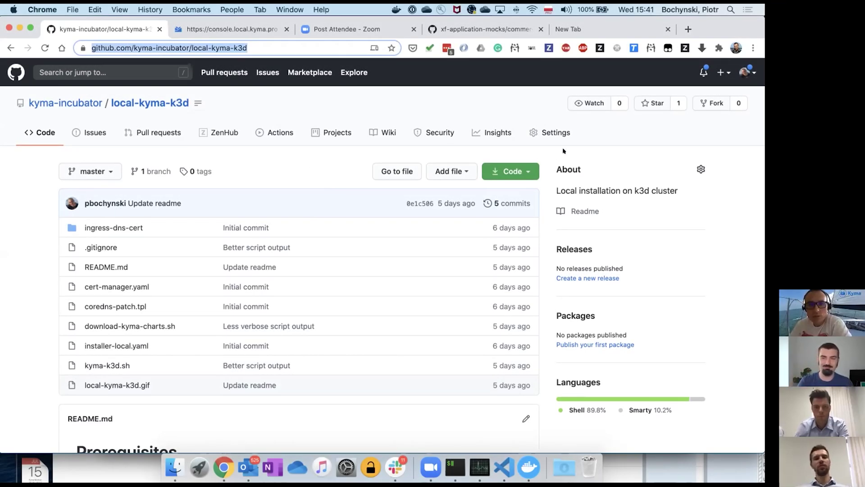
# - Scroll the local-kyma-k3d repository page past the file list to the README's Prerequisites and Quick start
pyautogui.scroll(-3, 215, 188)
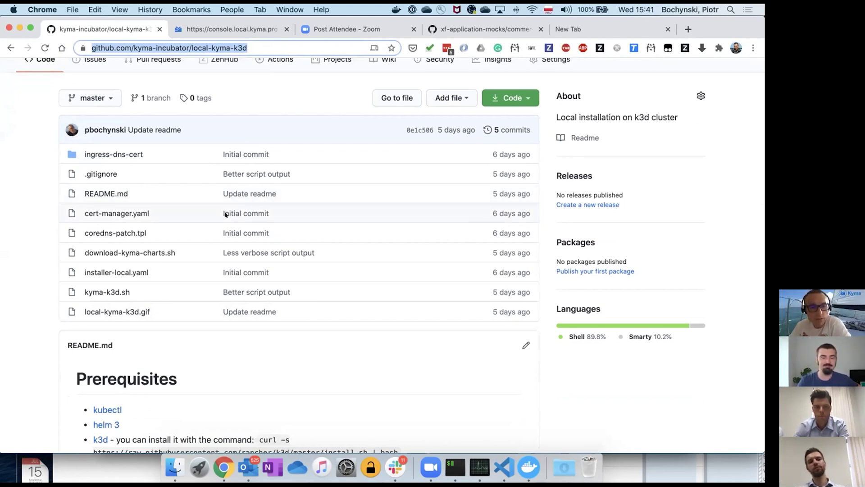
pyautogui.scroll(-5, 225, 214)
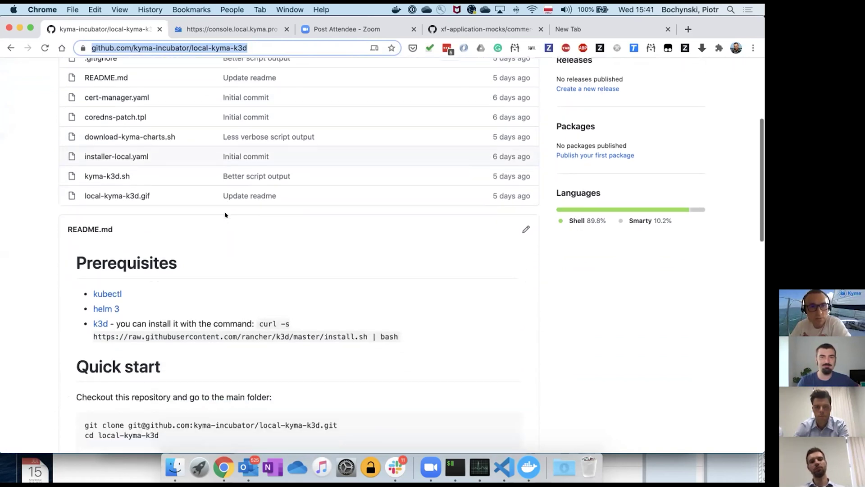
pyautogui.scroll(-3, 226, 215)
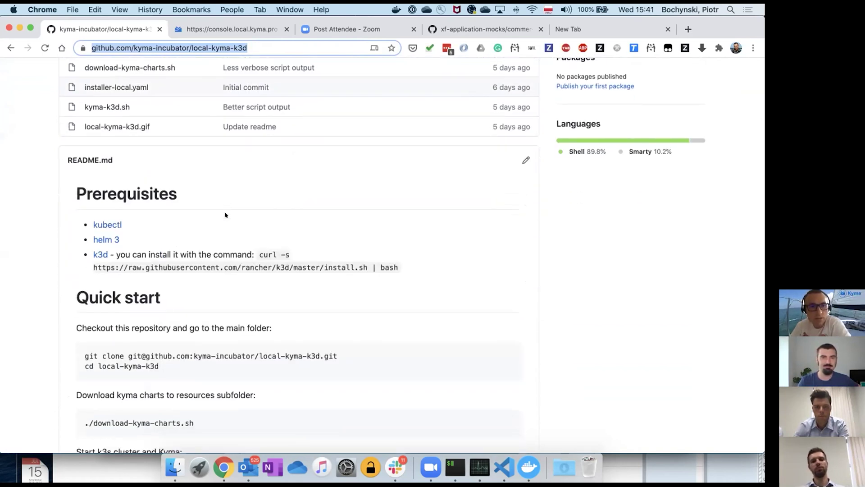
pyautogui.scroll(5, 225, 215)
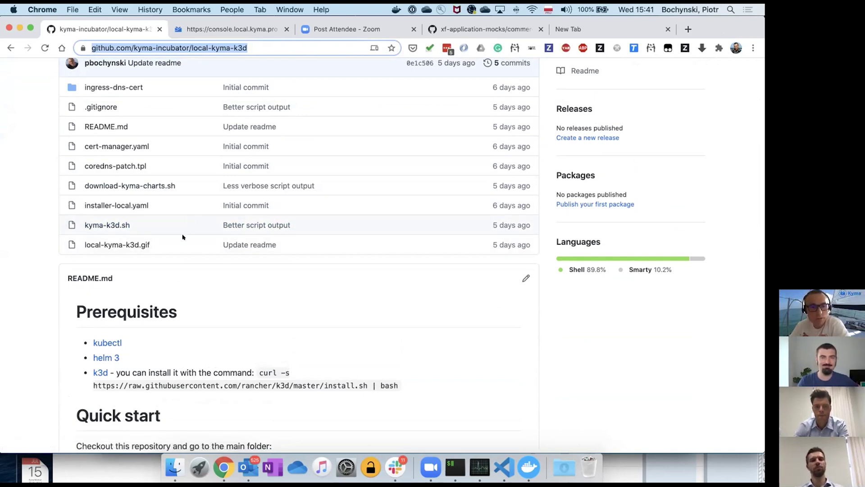
pyautogui.scroll(-2, 182, 237)
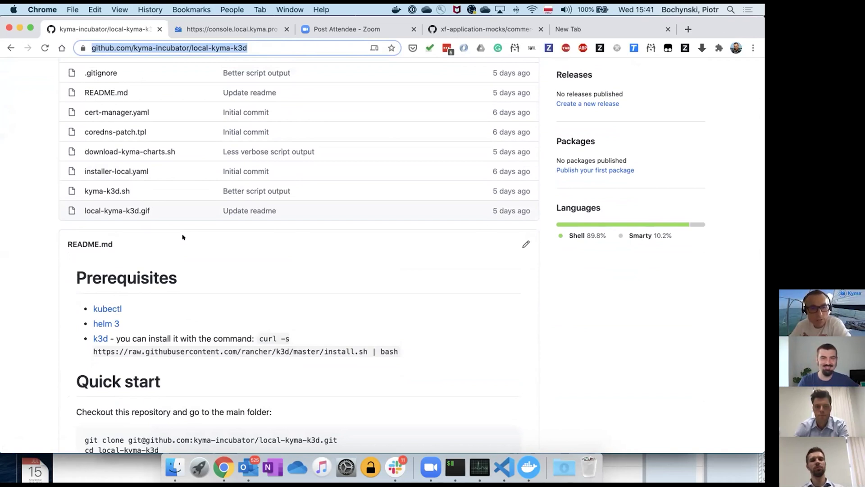
pyautogui.scroll(-2, 183, 237)
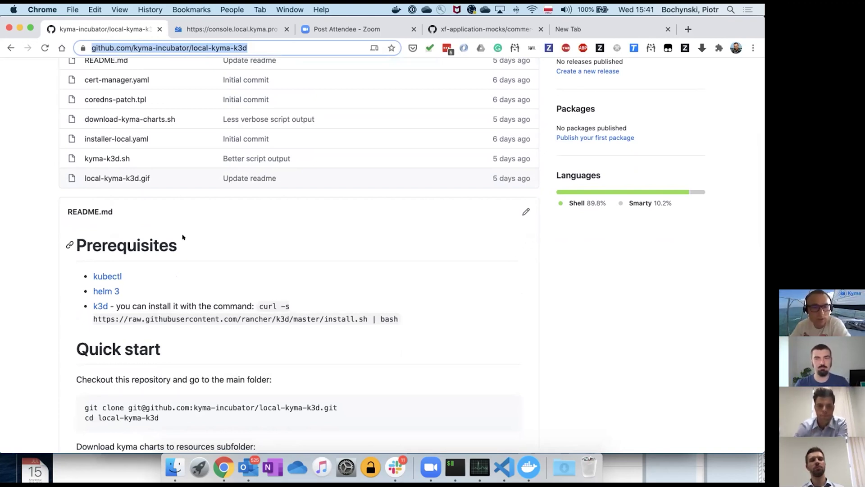
pyautogui.scroll(-2, 183, 237)
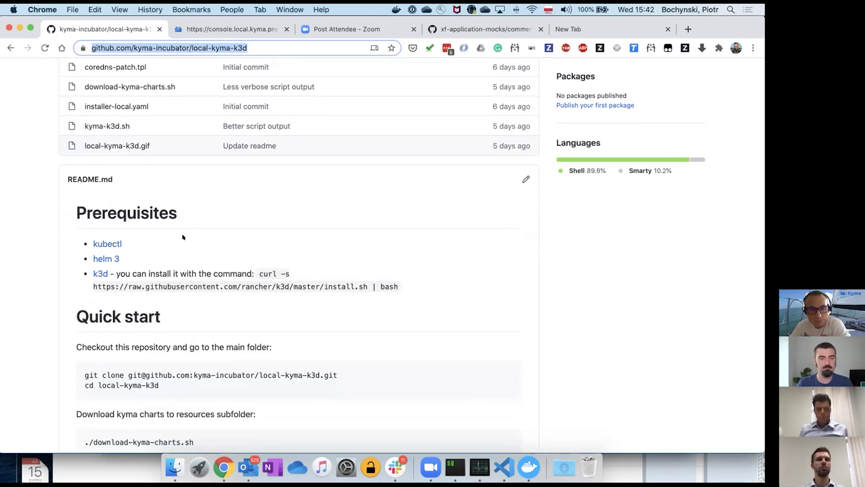
pyautogui.scroll(-3, 183, 236)
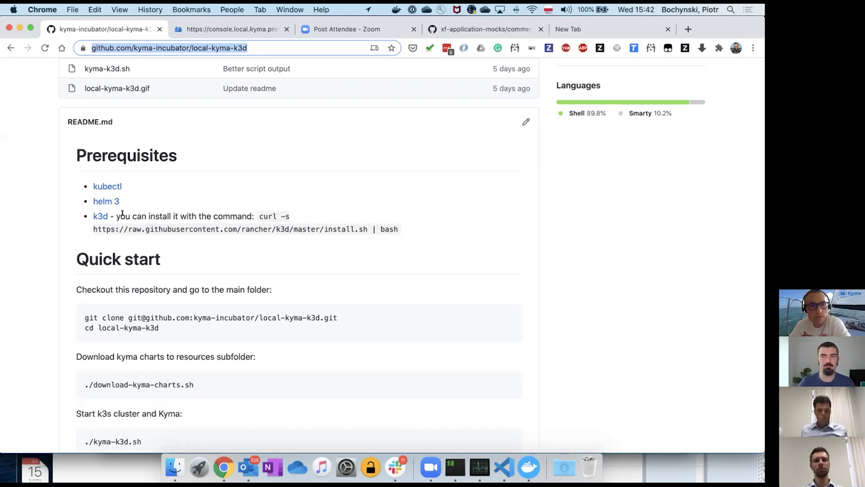
# - Scroll down the Quick start steps and select the ./kyma-k3d.sh start command
pyautogui.scroll(-2, 122, 213)
pyautogui.scroll(-6, 122, 213)
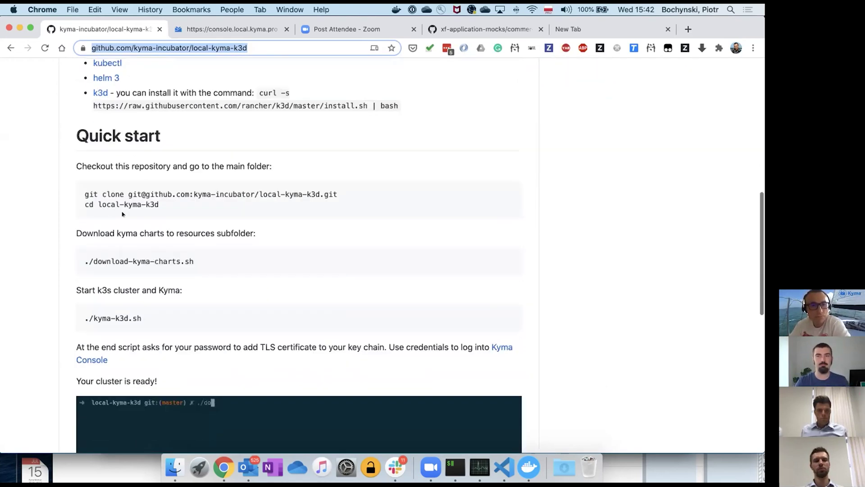
pyautogui.scroll(-1, 81, 172)
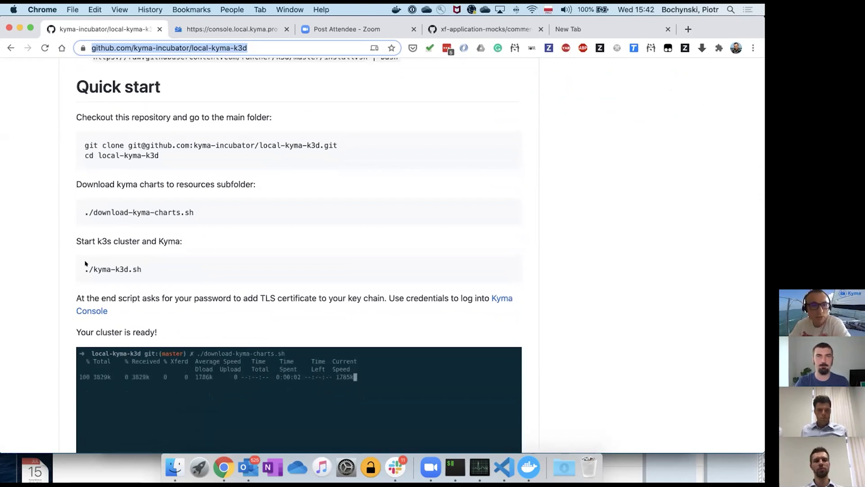
pyautogui.click(119, 266)
pyautogui.tripleClick(120, 266)
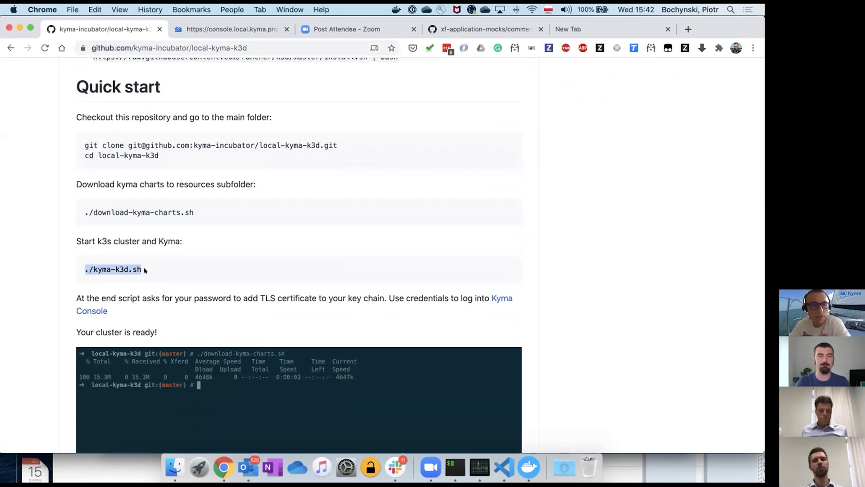
# - Continue down the README to the 'Your cluster is ready!' demo GIF and Clean up section
pyautogui.scroll(-2, 146, 255)
pyautogui.scroll(-1, 146, 255)
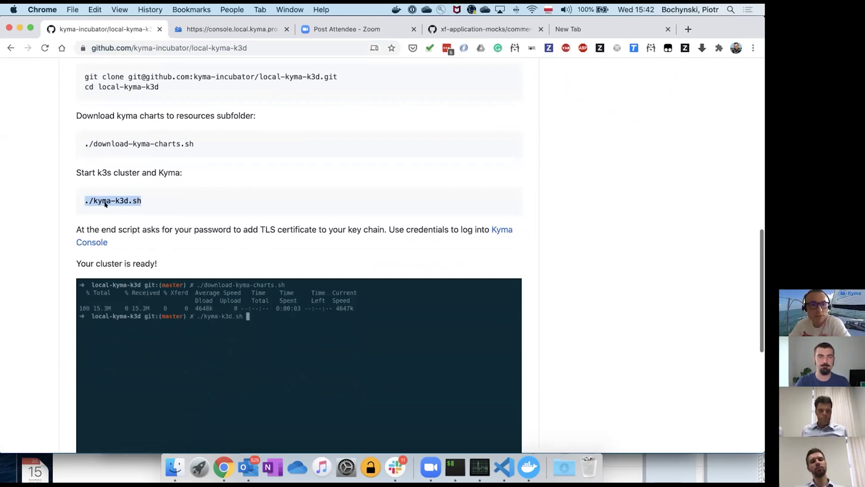
pyautogui.scroll(-1, 137, 214)
pyautogui.scroll(-2, 137, 213)
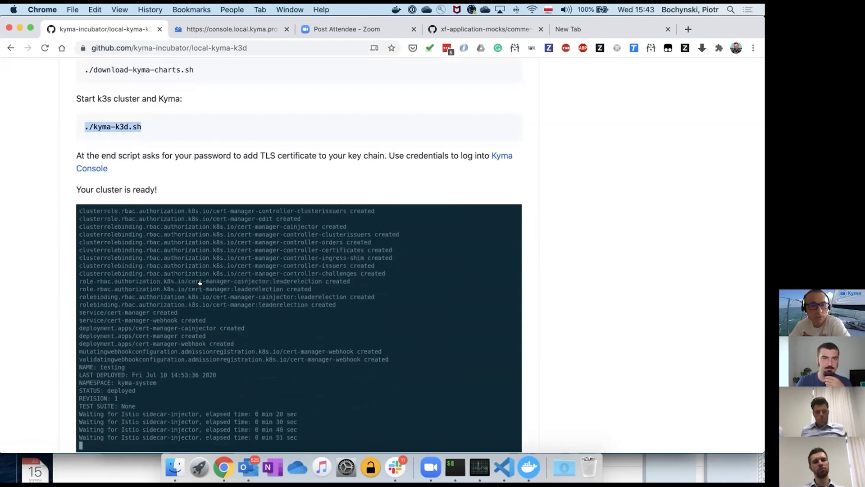
pyautogui.scroll(-2, 167, 199)
pyautogui.scroll(-2, 167, 199)
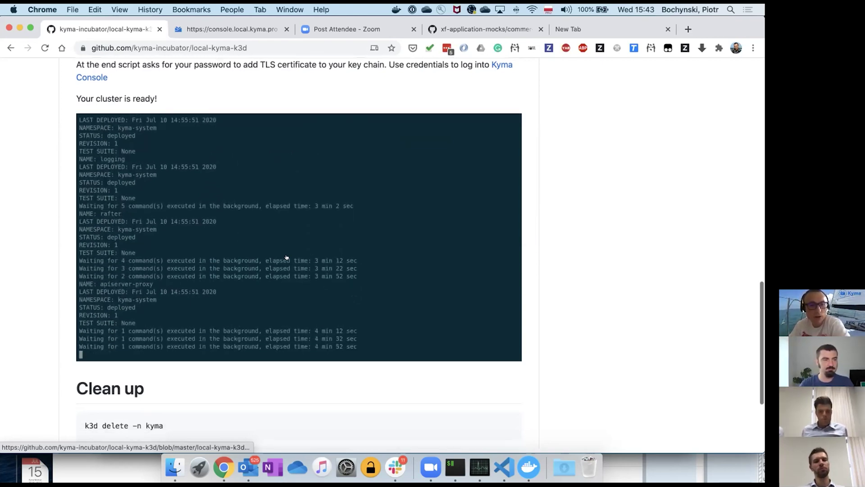
pyautogui.scroll(-2, 287, 257)
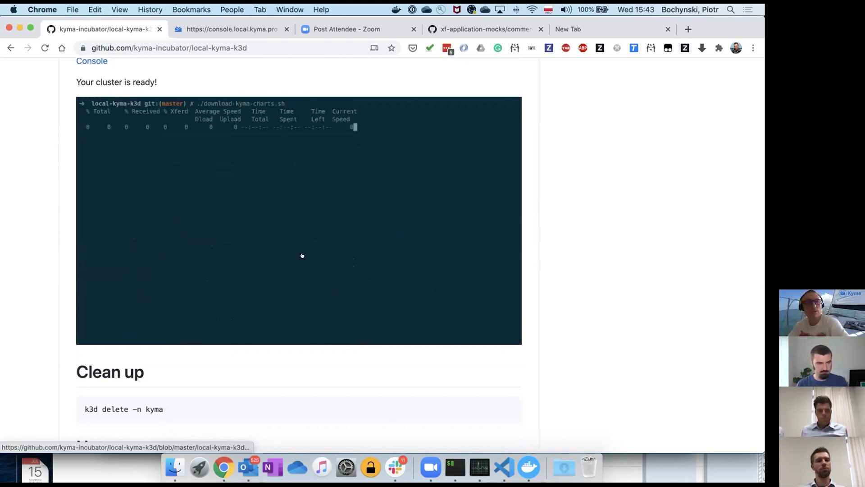
pyautogui.scroll(-1, 291, 311)
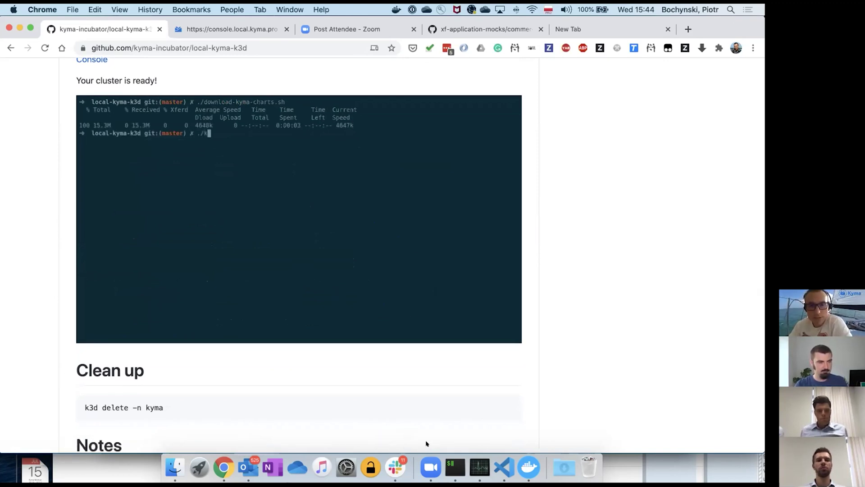
# - Review the iTerm2 install log, ending on the 6 min 36 sec summary with the console.local.kyma.pro URL
pyautogui.click(455, 467)
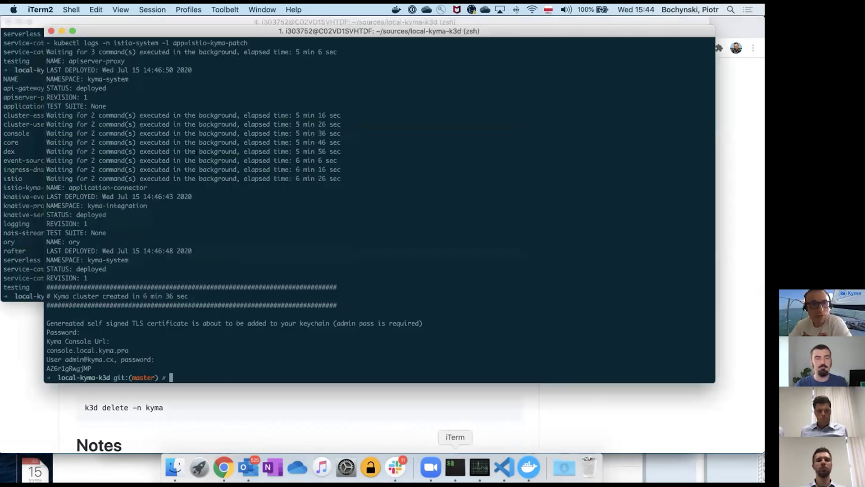
pyautogui.scroll(15, 221, 185)
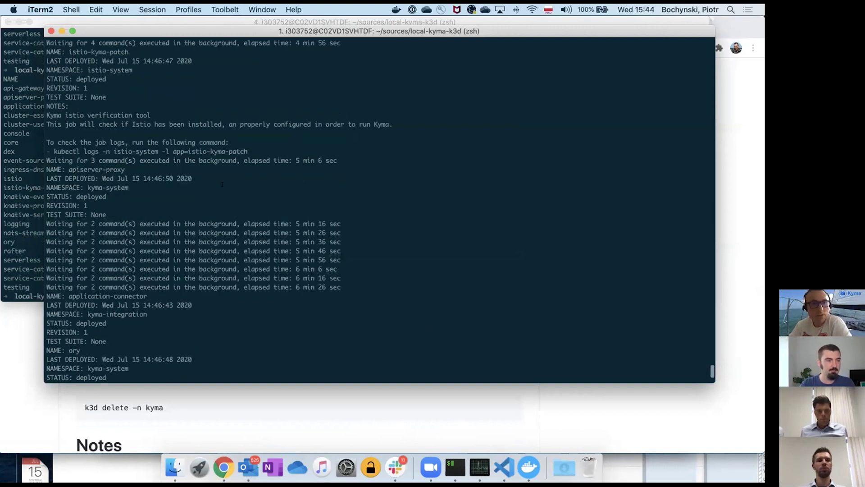
pyautogui.scroll(20, 223, 183)
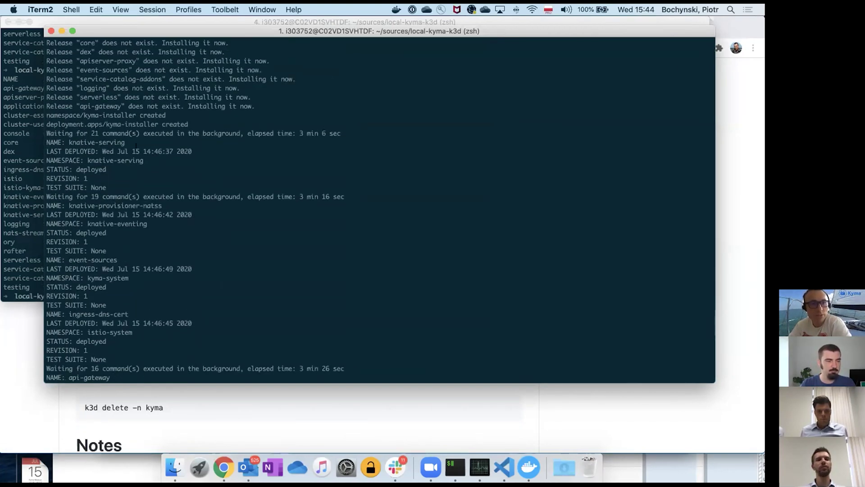
pyautogui.scroll(20, 136, 144)
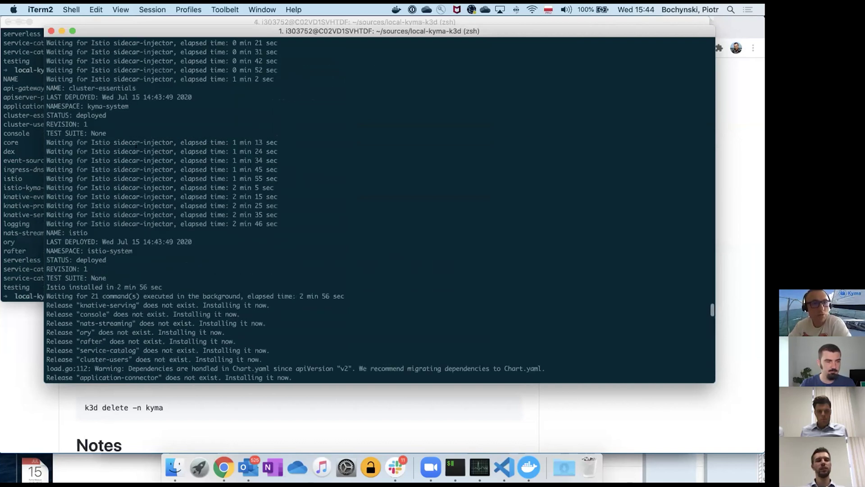
pyautogui.scroll(12, 136, 145)
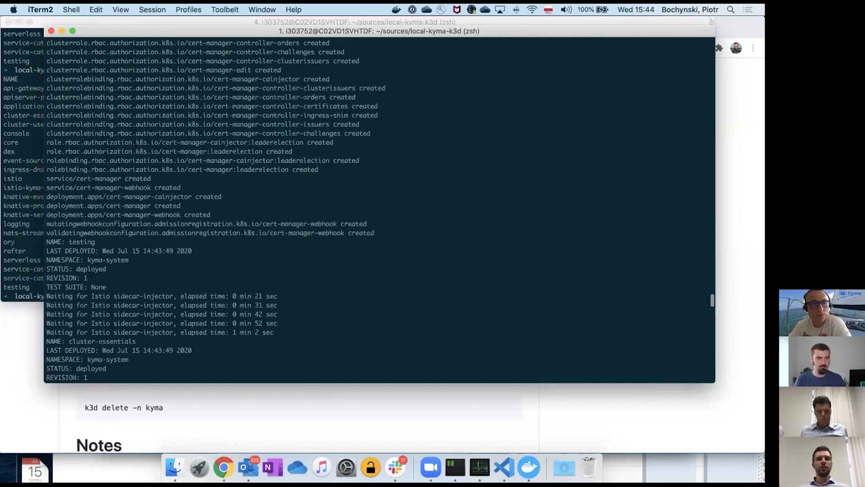
pyautogui.scroll(20, 136, 144)
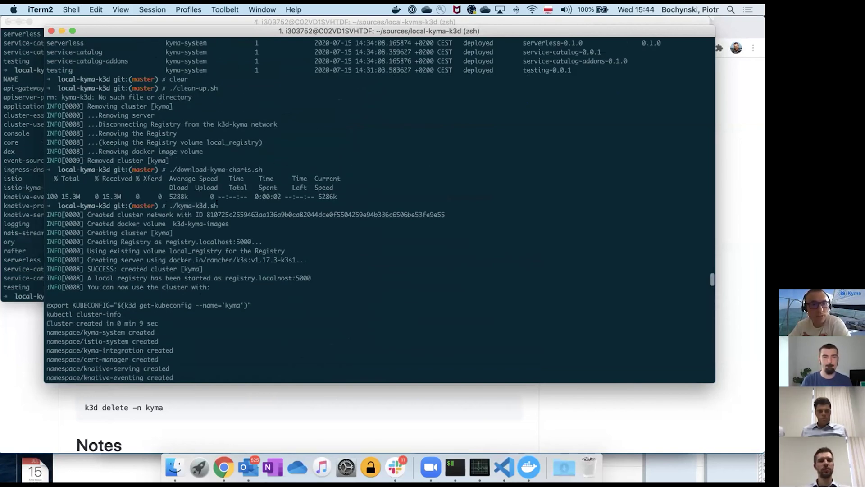
pyautogui.scroll(-10, 149, 245)
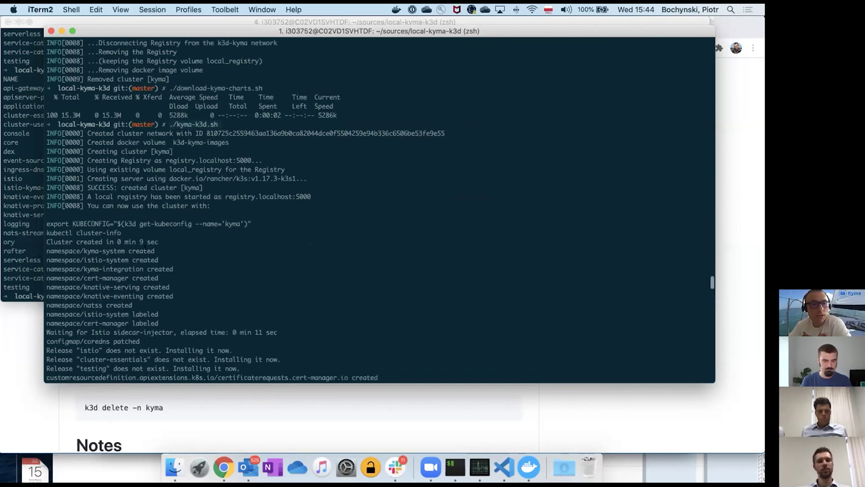
pyautogui.scroll(-15, 149, 246)
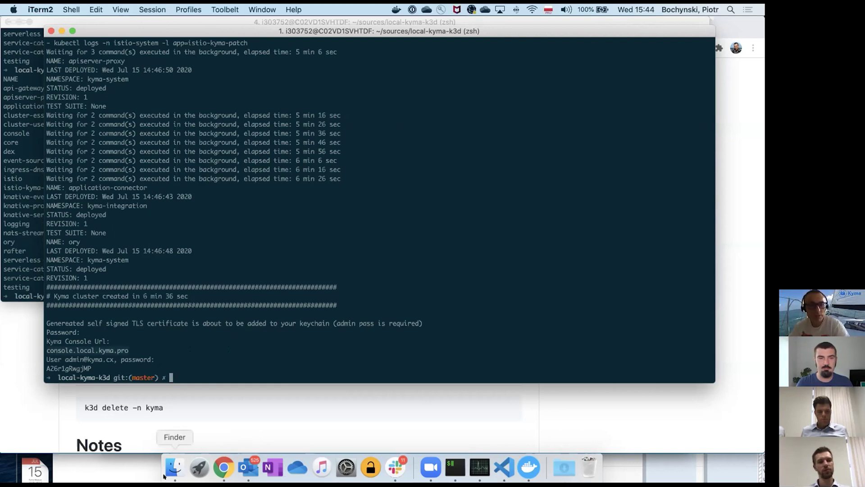
# - Load console.local.kyma.pro in the browser's empty tab to reach the dex login page
pyautogui.click(224, 468)
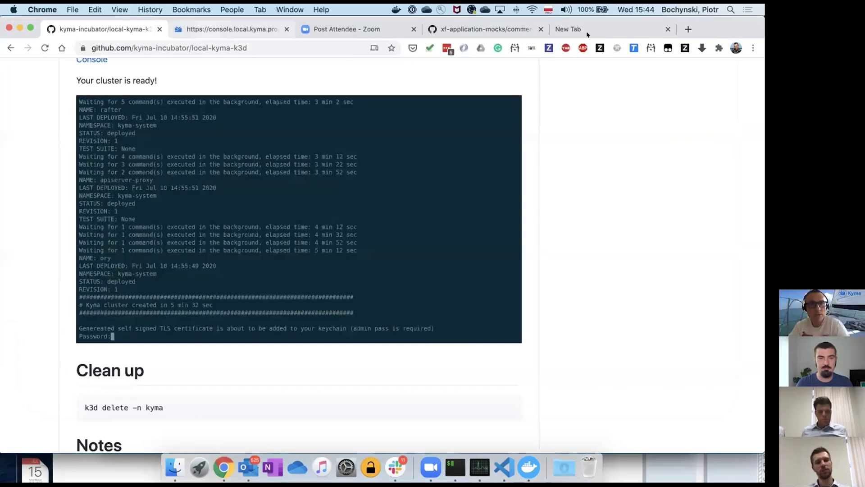
pyautogui.press('super+9')
pyautogui.write('console.local.kyma.pro')
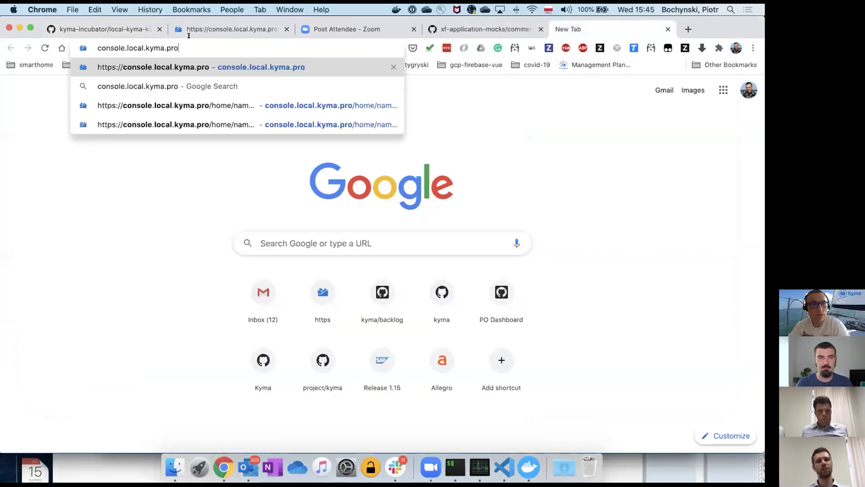
pyautogui.press('Return')
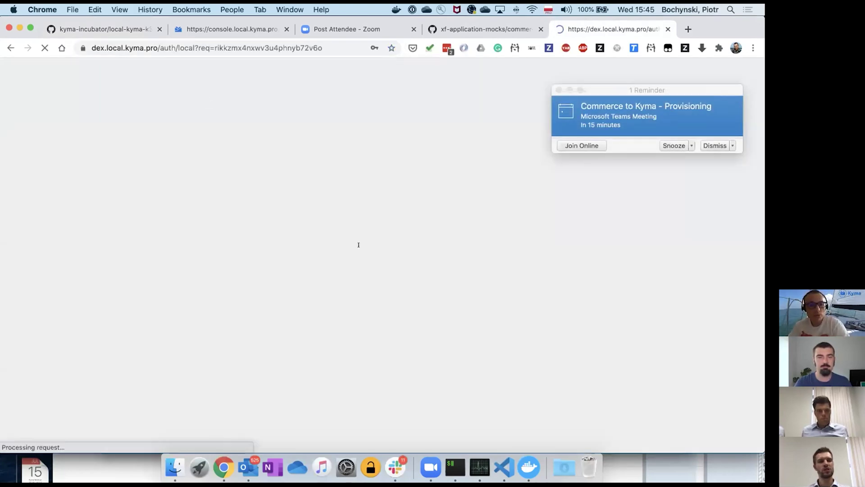
# - Sign in with the admin password copied from the terminal, then dismiss the Outlook meeting reminder
pyautogui.press('super+Tab')
pyautogui.doubleClick(72, 368)
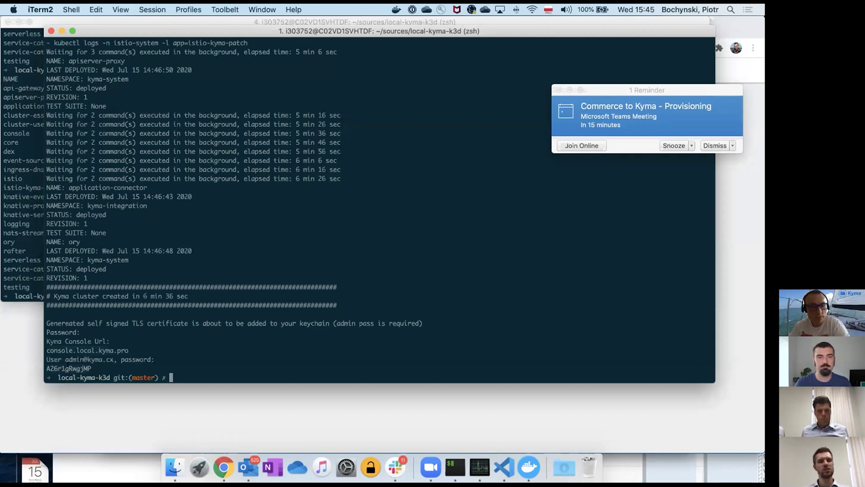
pyautogui.press('super+c')
pyautogui.press('super+Tab')
pyautogui.click(333, 204)
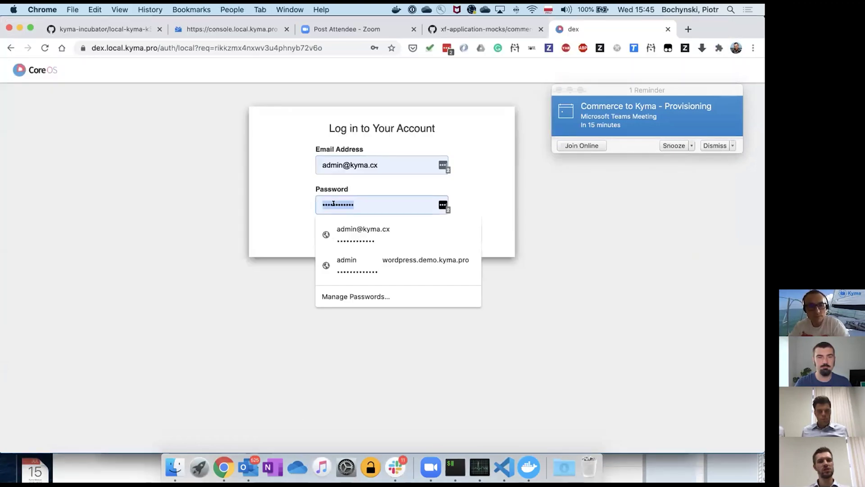
pyautogui.press('super+a')
pyautogui.press('super+v')
pyautogui.press('Return')
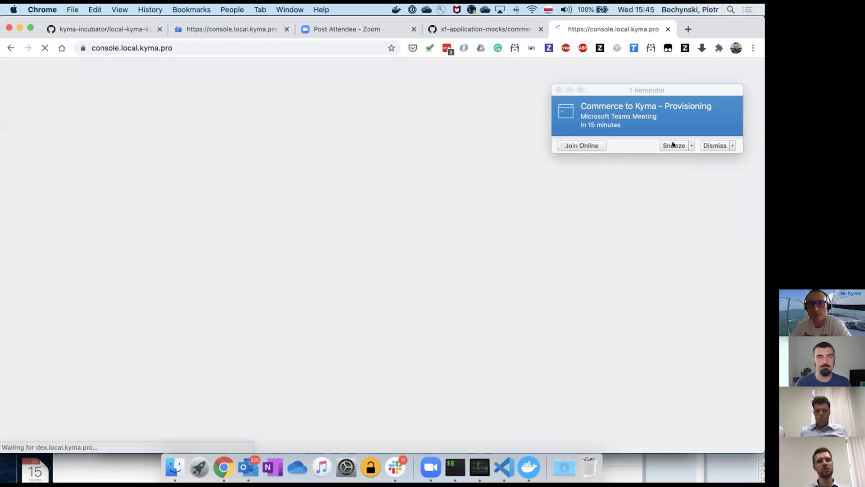
pyautogui.click(711, 145)
pyautogui.click(709, 145)
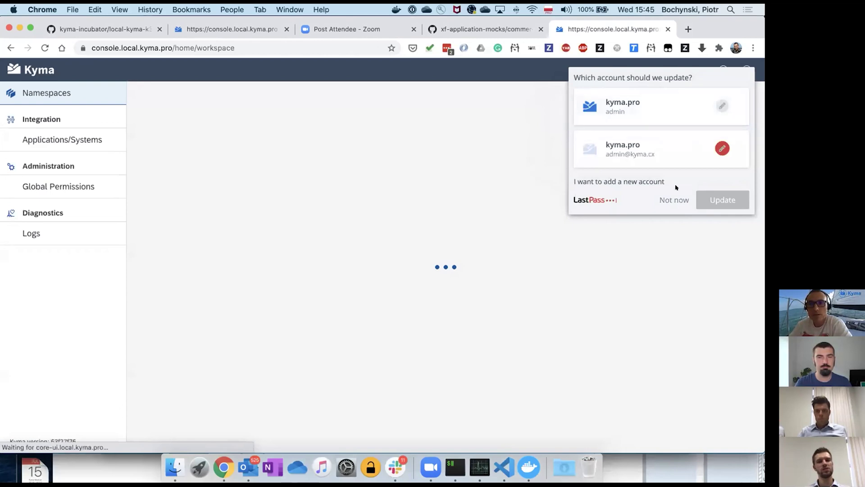
# - Decline the LastPass prompt and go to the default namespace's Functions page
pyautogui.click(673, 201)
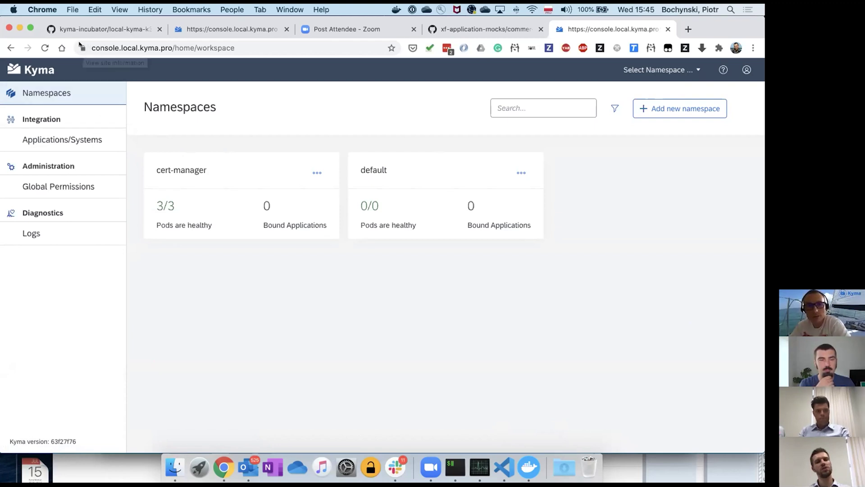
pyautogui.click(389, 172)
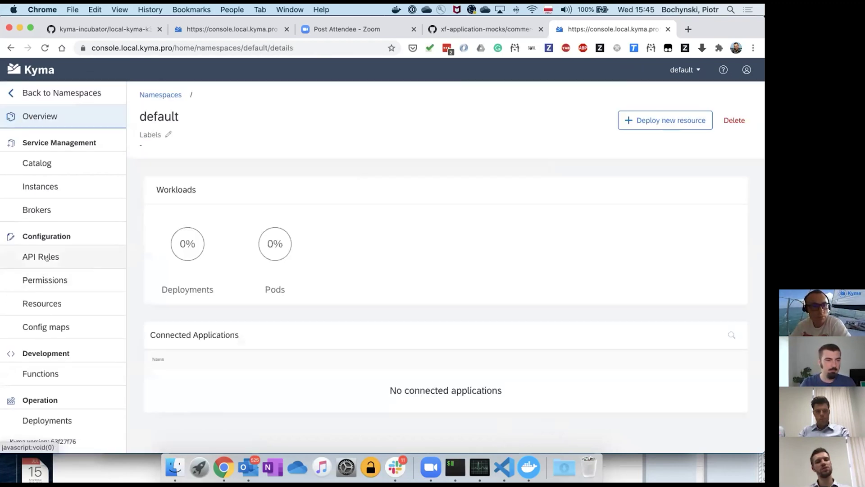
pyautogui.click(45, 374)
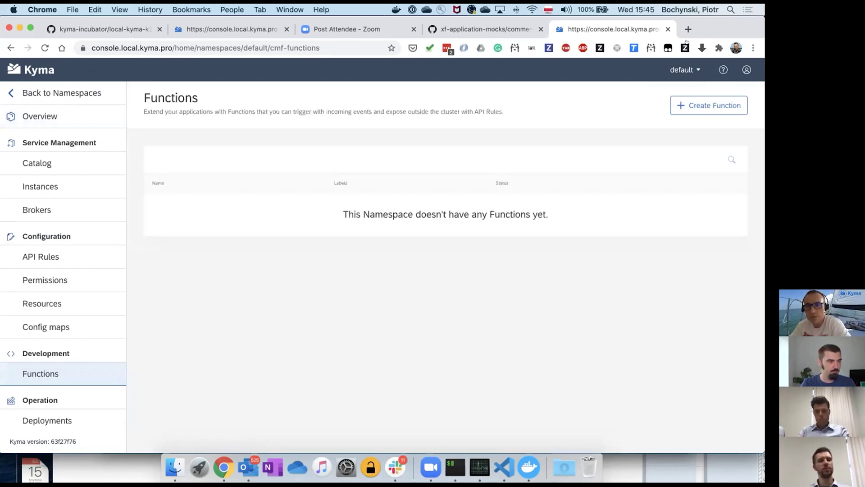
# - Create the Hello World function second-hand-wear, then view k3d-kyma-server stats in Docker Desktop
pyautogui.click(730, 104)
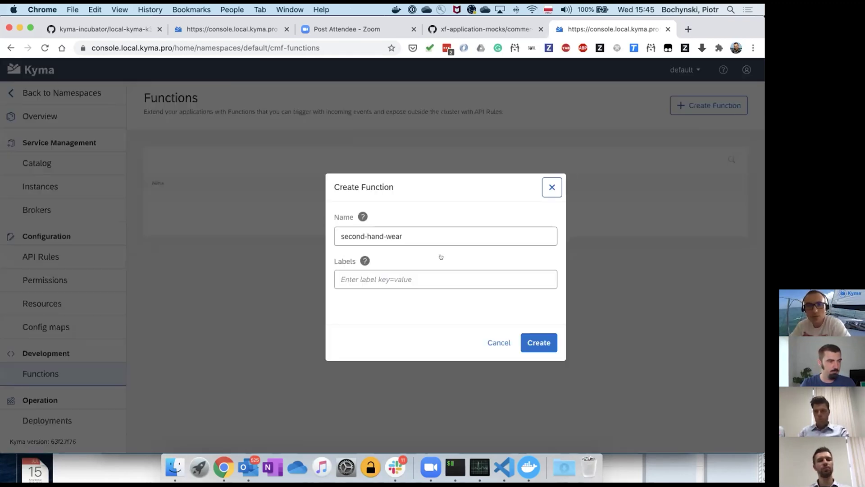
pyautogui.click(531, 342)
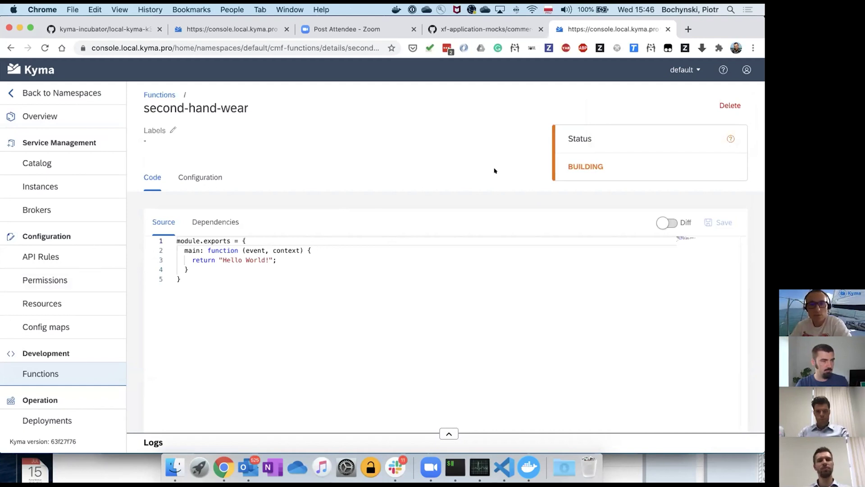
pyautogui.click(525, 469)
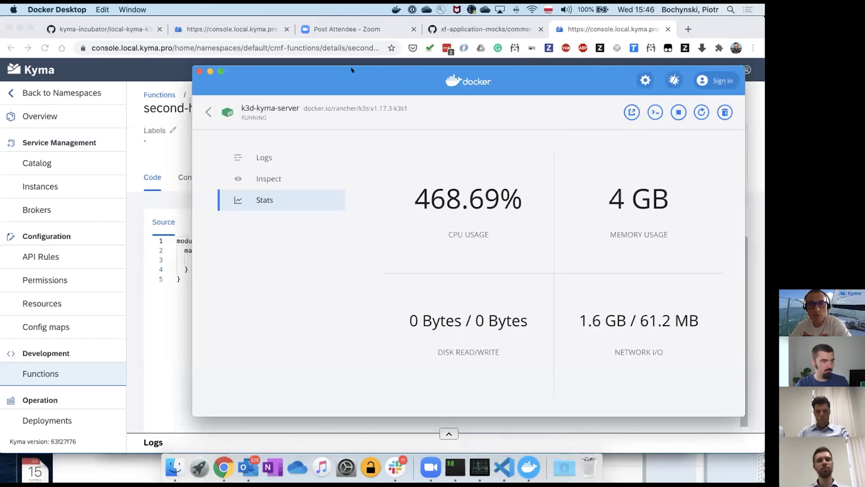
pyautogui.moveTo(352, 70); pyautogui.dragTo(275, 55)
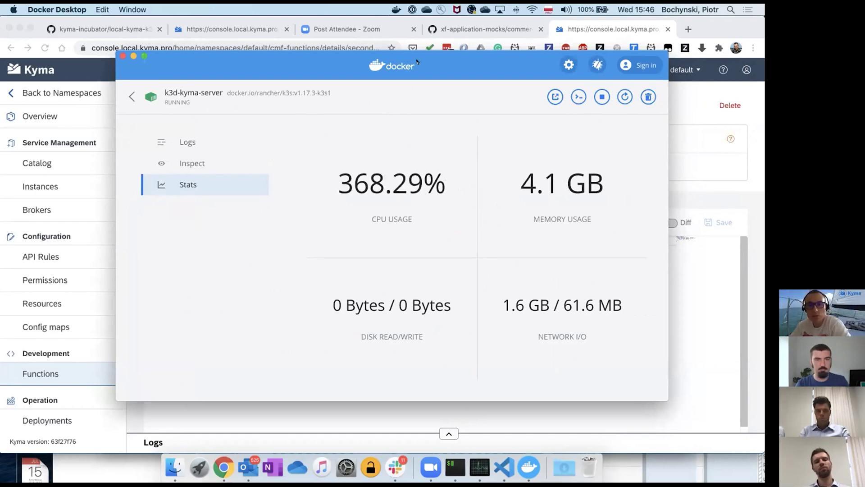
pyautogui.moveTo(430, 61); pyautogui.dragTo(485, 179)
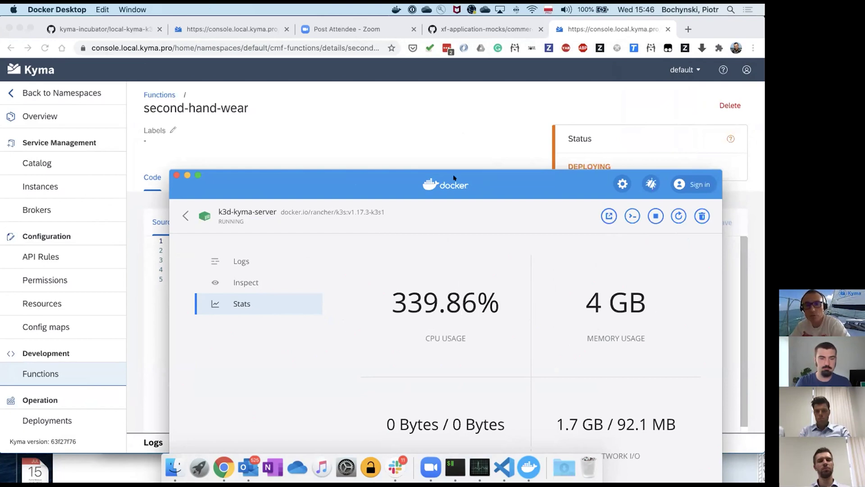
pyautogui.moveTo(454, 177); pyautogui.dragTo(482, 145)
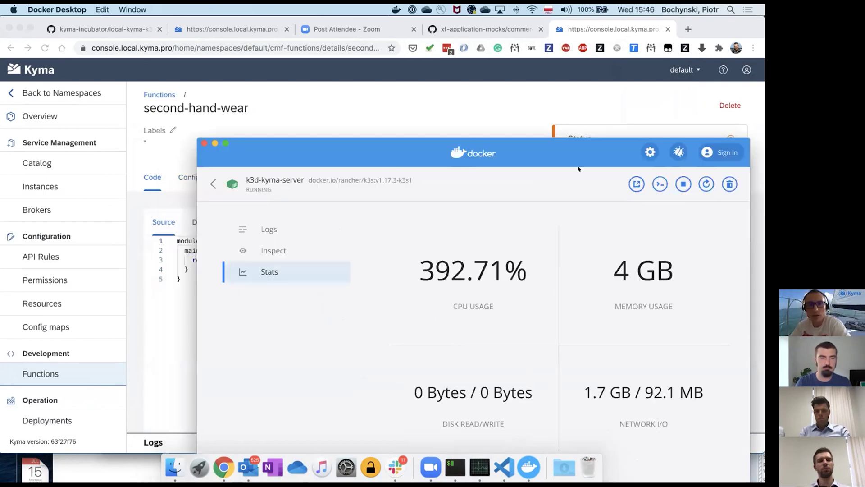
pyautogui.click(650, 152)
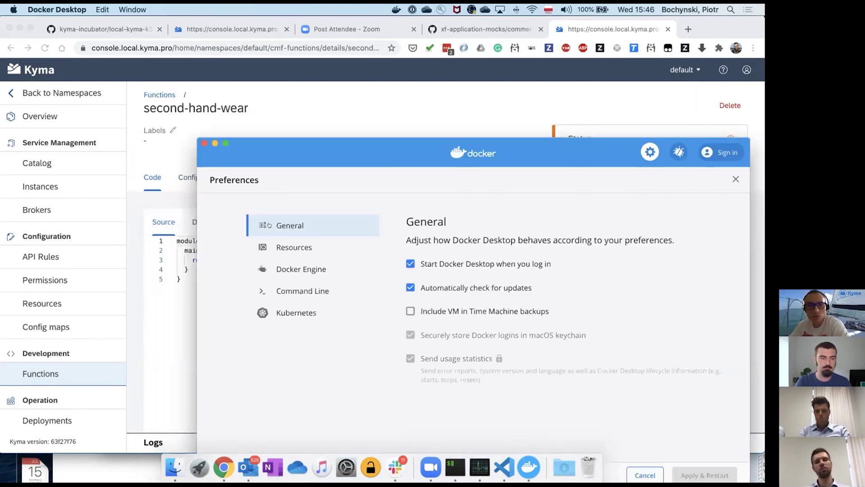
pyautogui.click(278, 247)
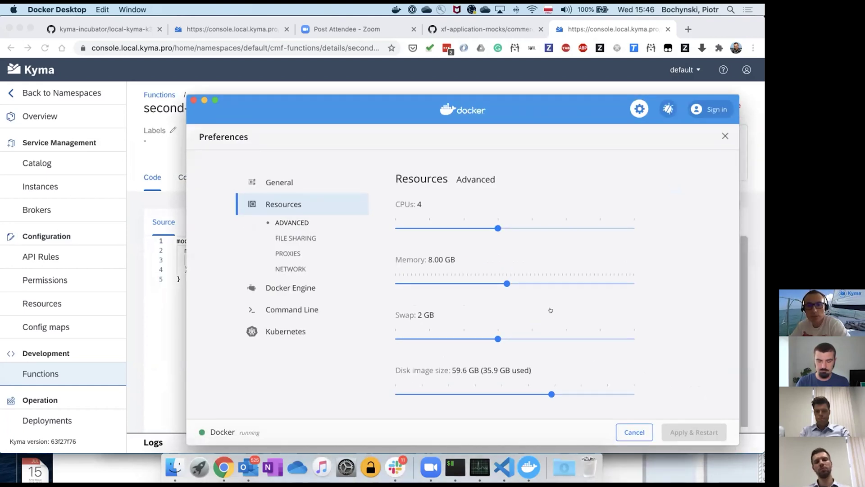
pyautogui.click(723, 136)
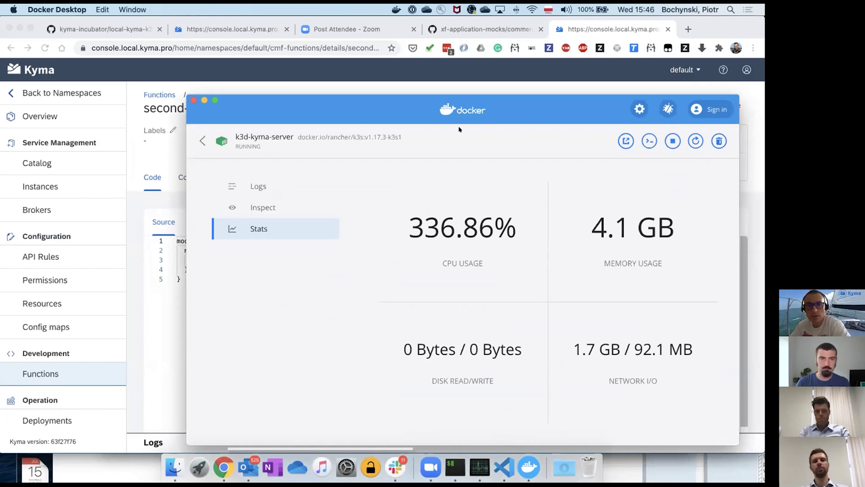
# - Add API rule 'test' exposing second-hand-wear (port 80) at hostname test.local.kyma.pro
pyautogui.click(361, 109)
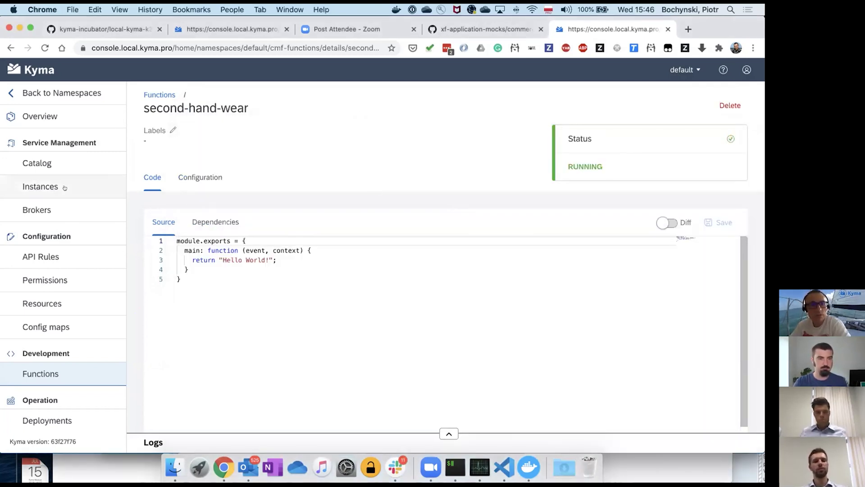
pyautogui.click(41, 257)
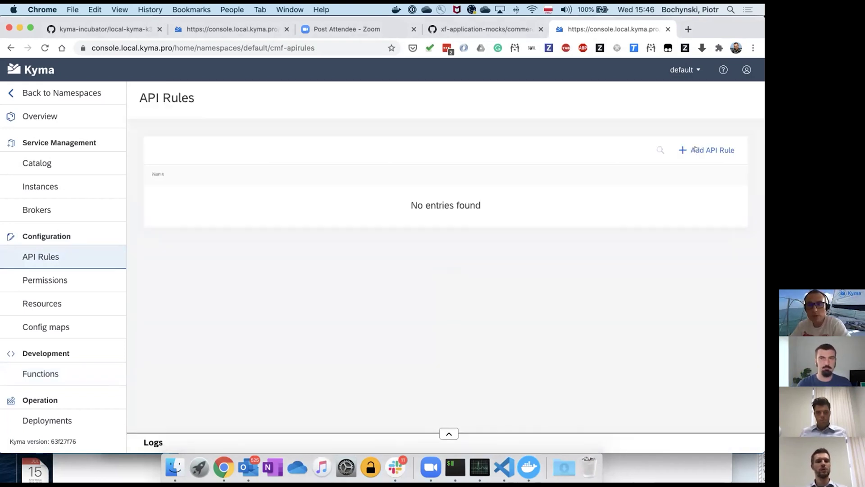
pyautogui.click(688, 154)
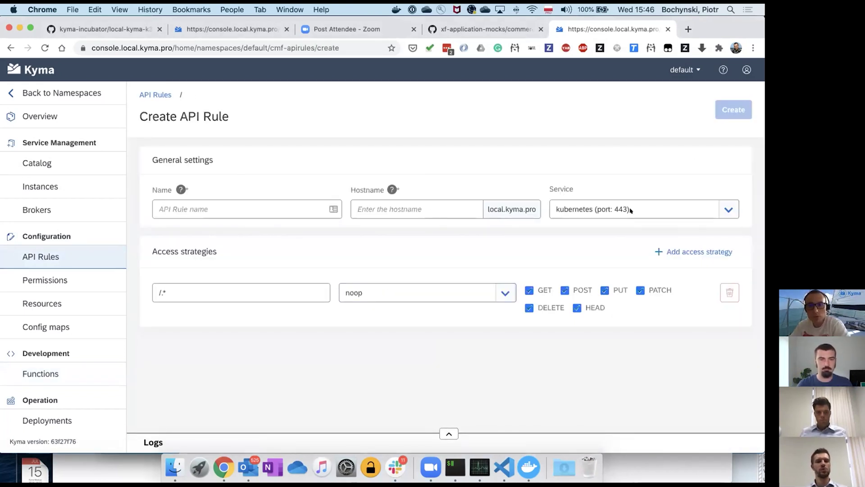
pyautogui.click(598, 217)
pyautogui.press('Return')
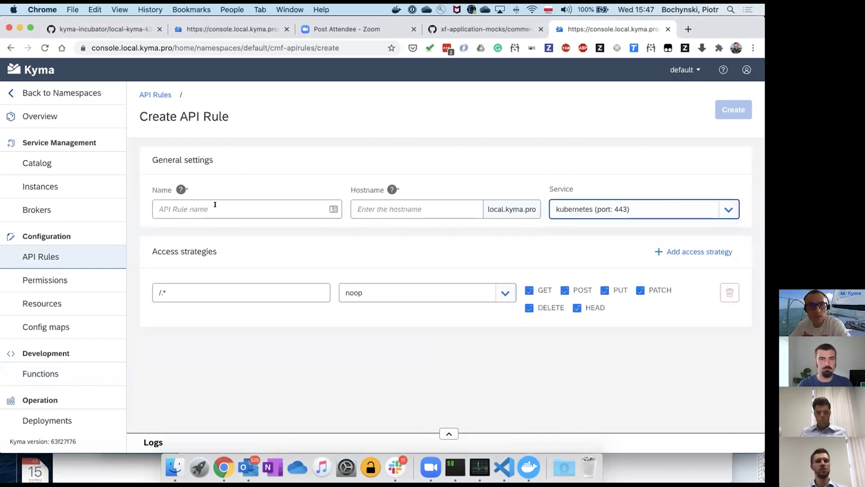
pyautogui.click(215, 205)
pyautogui.write('test')
pyautogui.press('Tab')
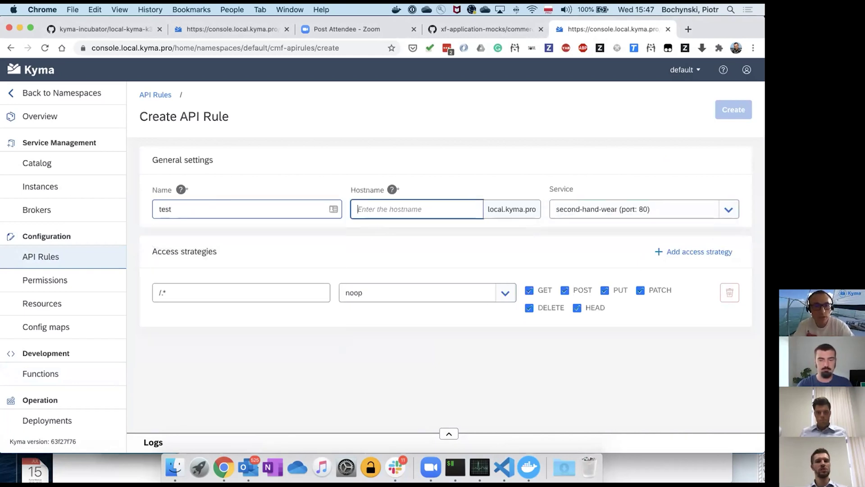
pyautogui.write('test')
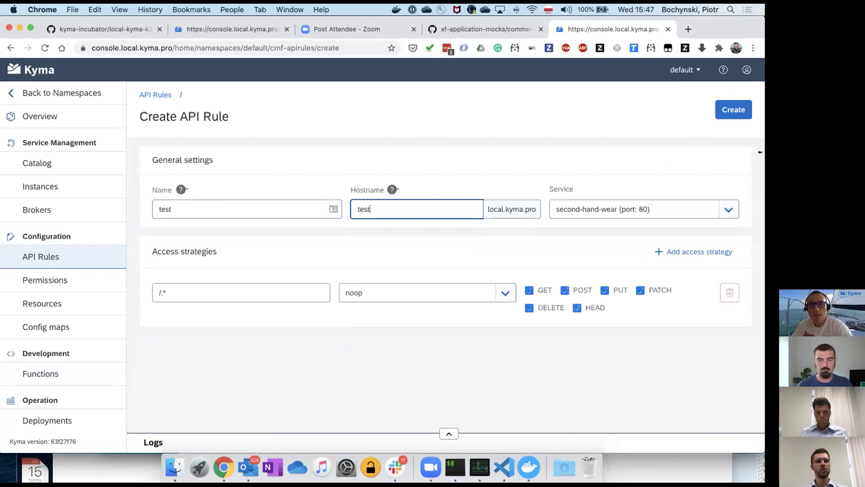
pyautogui.click(730, 110)
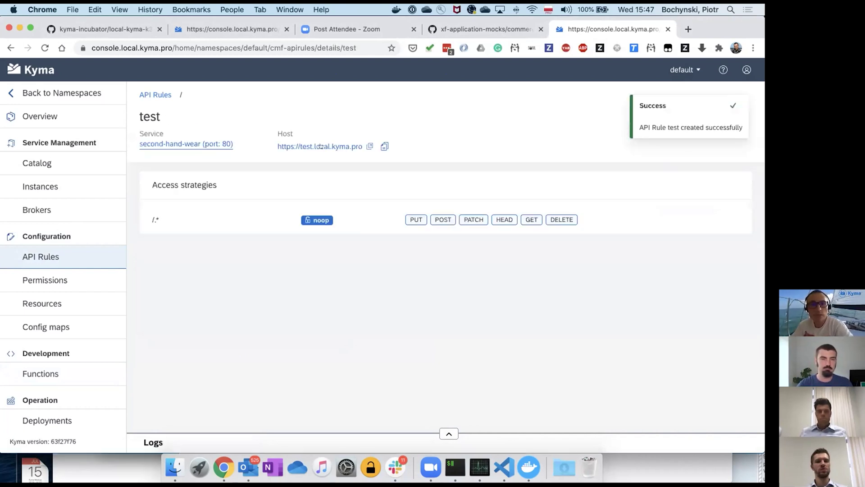
pyautogui.click(320, 147)
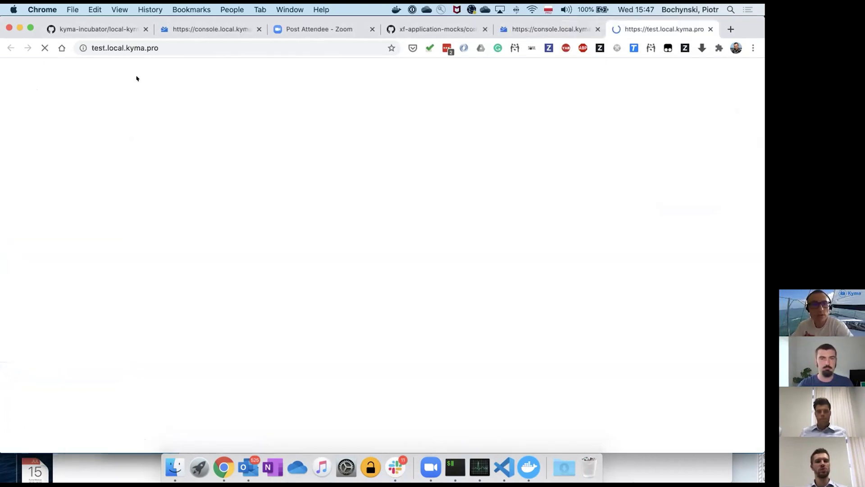
pyautogui.press('super+r')
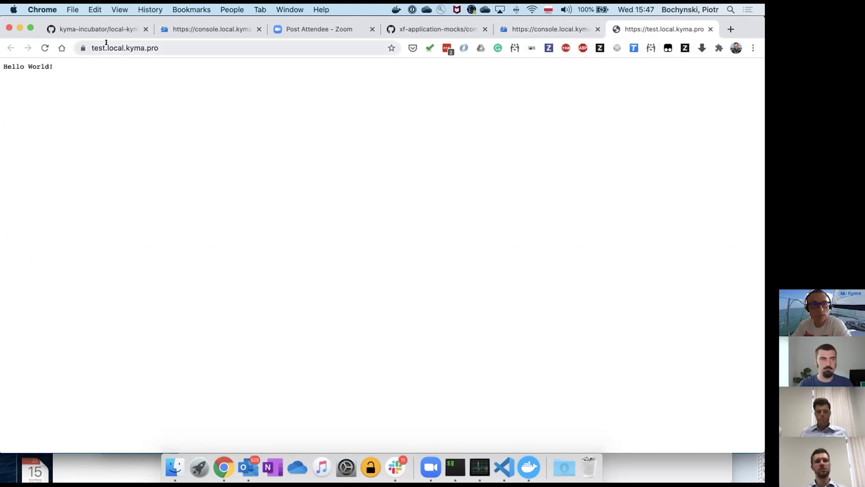
pyautogui.click(92, 47)
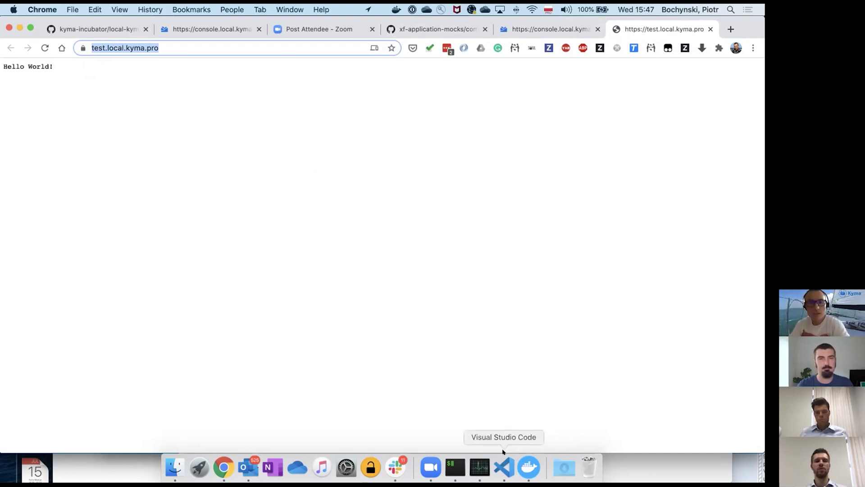
# - Show kyma-k3d.sh in a widened VS Code editor and highlight the DOMAIN=local.kyma.pro setting
pyautogui.click(503, 465)
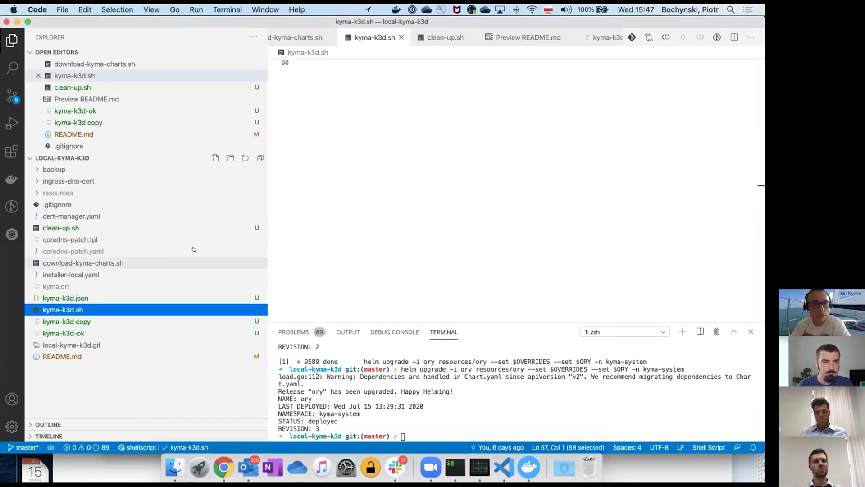
pyautogui.scroll(9, 331, 163)
pyautogui.scroll(20, 332, 163)
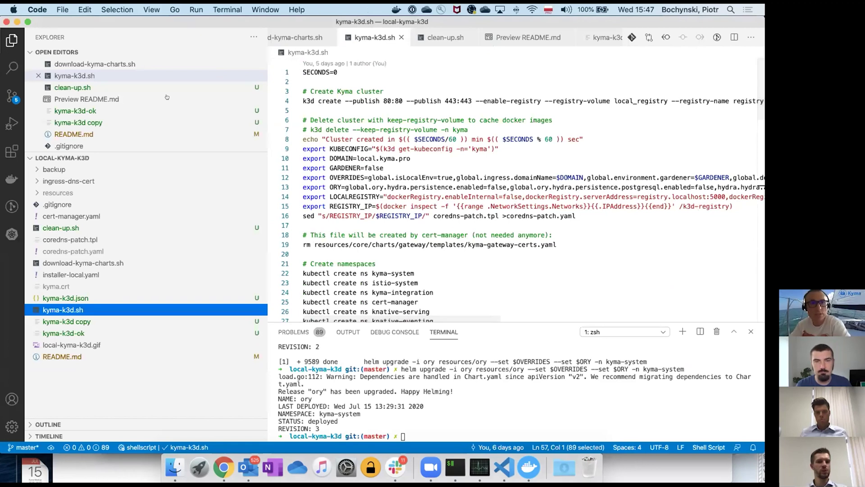
pyautogui.press('super+b')
pyautogui.scroll(-1, 79, 127)
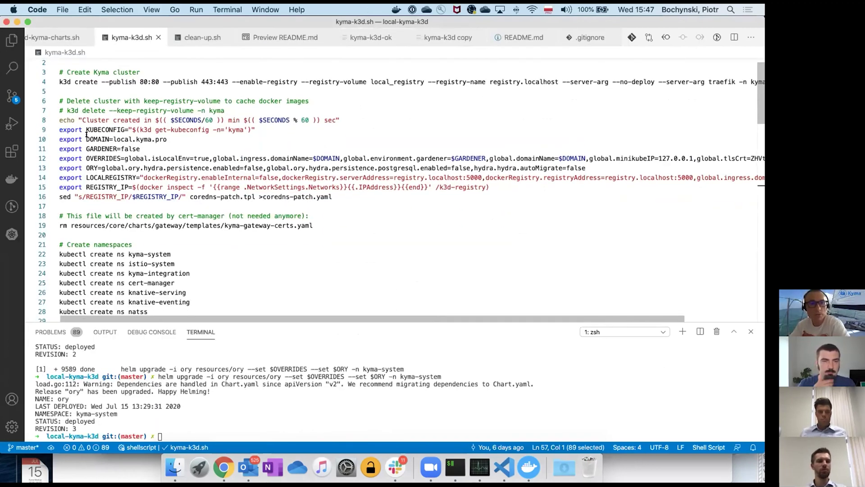
pyautogui.moveTo(86, 140); pyautogui.dragTo(171, 139)
pyautogui.click(128, 139)
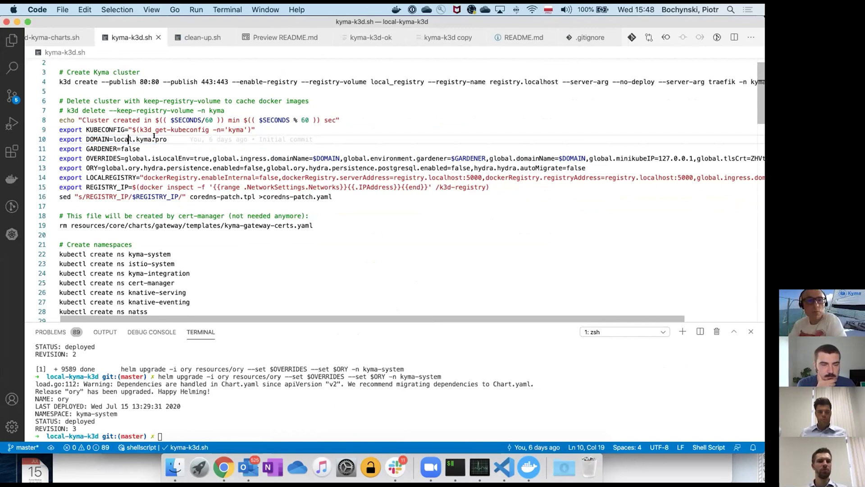
# - Point out the k3d create command's --publish mappings 80:80 and 443:443
pyautogui.moveTo(179, 135)
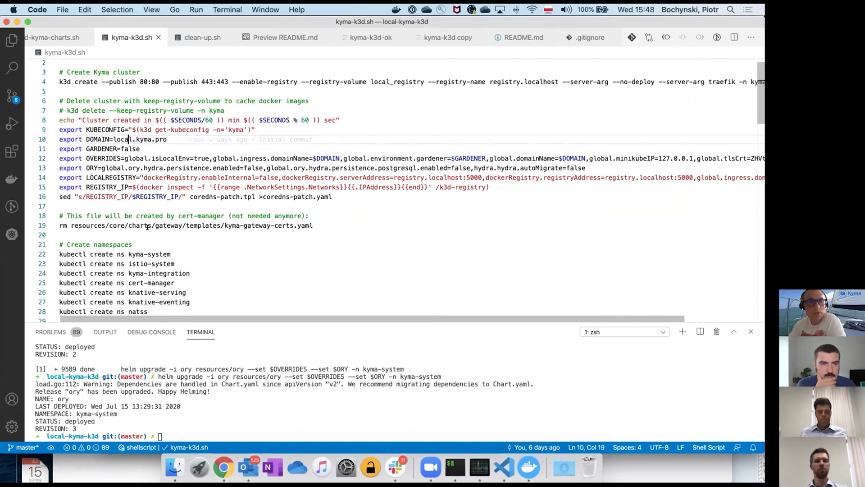
pyautogui.scroll(-3, 173, 231)
pyautogui.scroll(3, 162, 142)
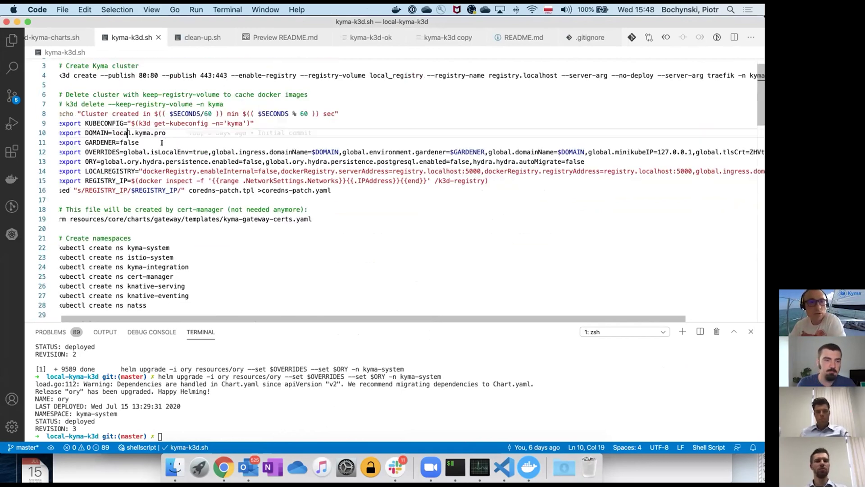
pyautogui.scroll(1, 162, 142)
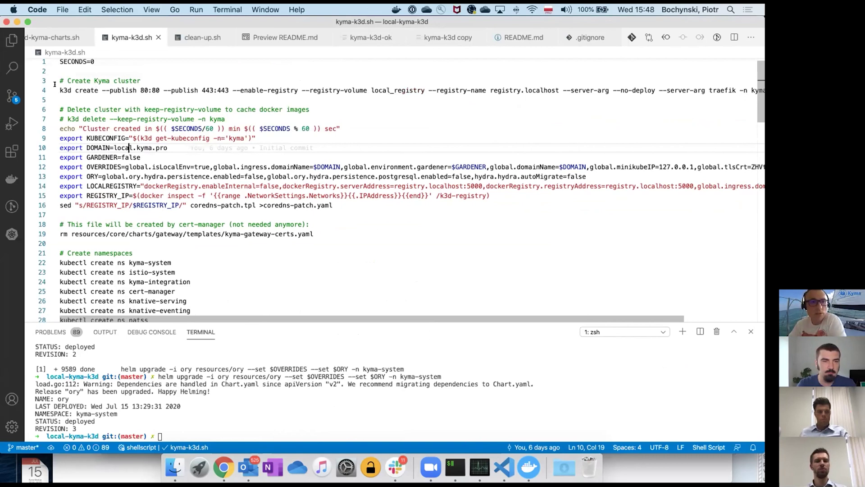
pyautogui.click(137, 90)
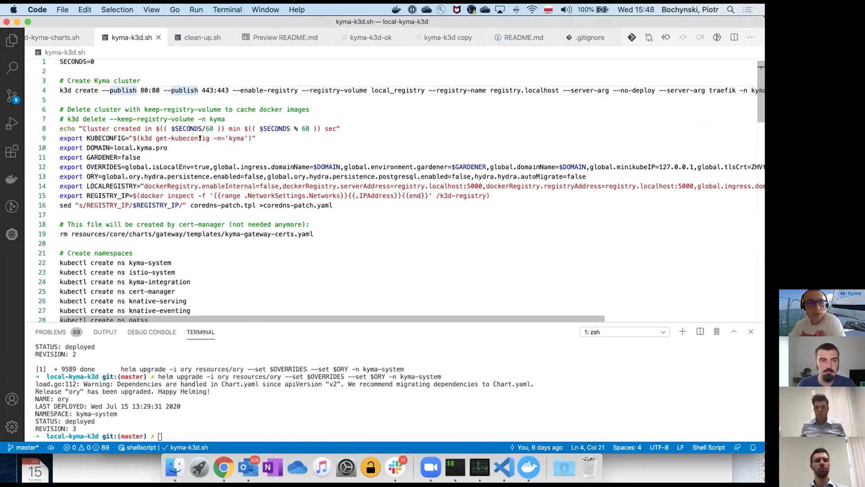
pyautogui.scroll(-2, 198, 148)
pyautogui.scroll(2, 199, 147)
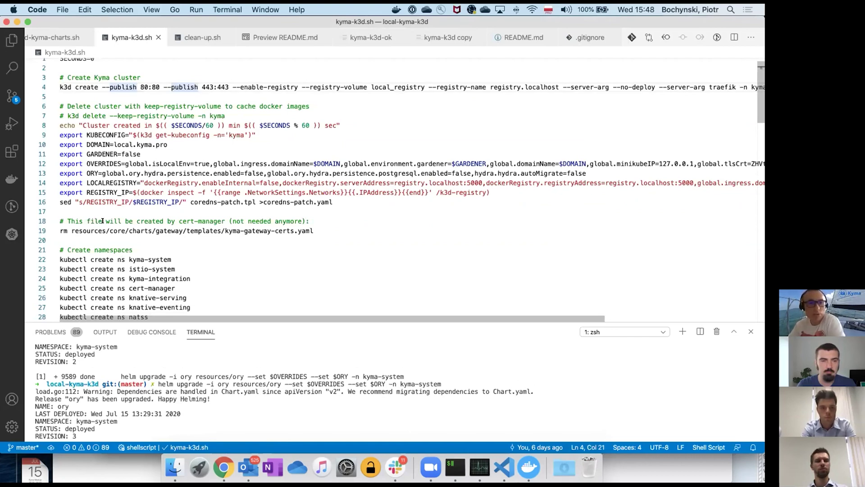
pyautogui.scroll(-4, 103, 223)
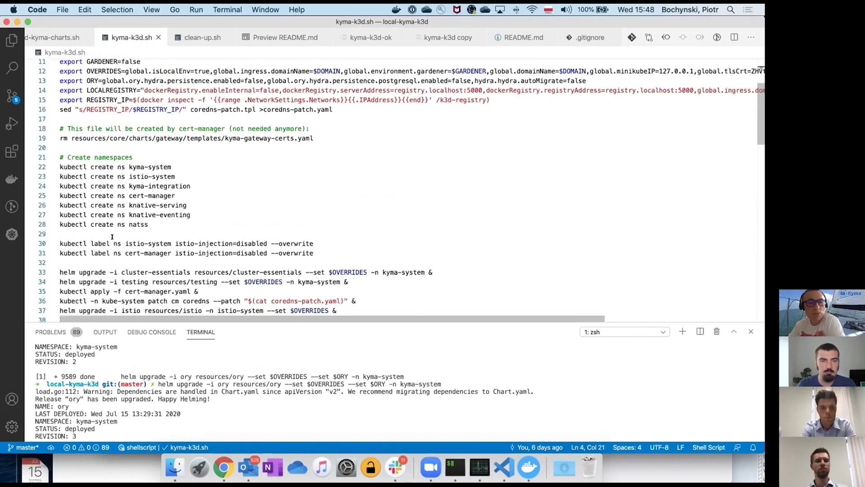
pyautogui.scroll(-5, 112, 236)
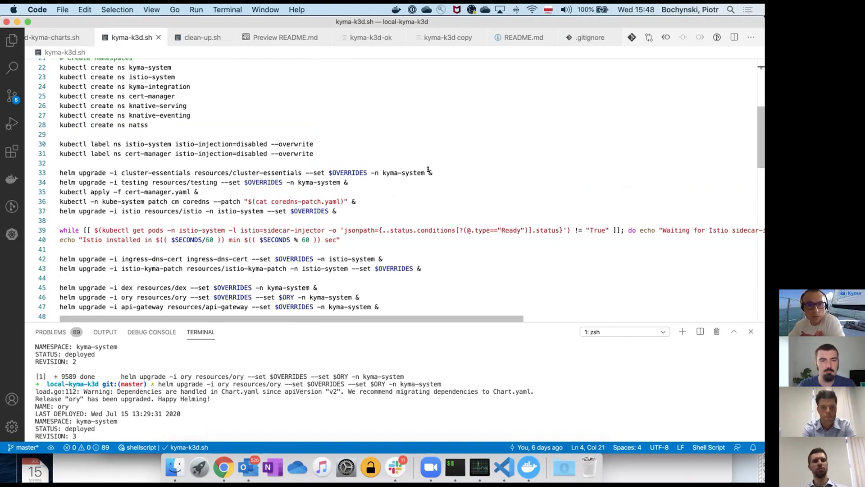
pyautogui.moveTo(434, 170); pyautogui.dragTo(426, 169)
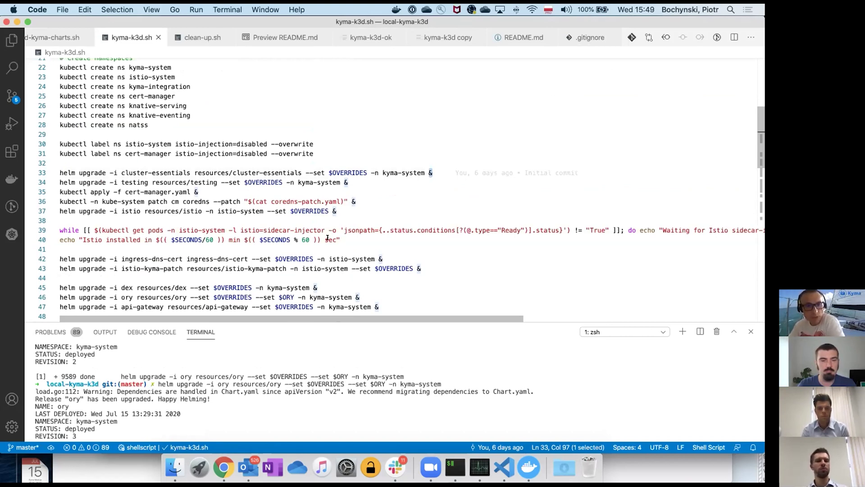
pyautogui.scroll(-4, 310, 238)
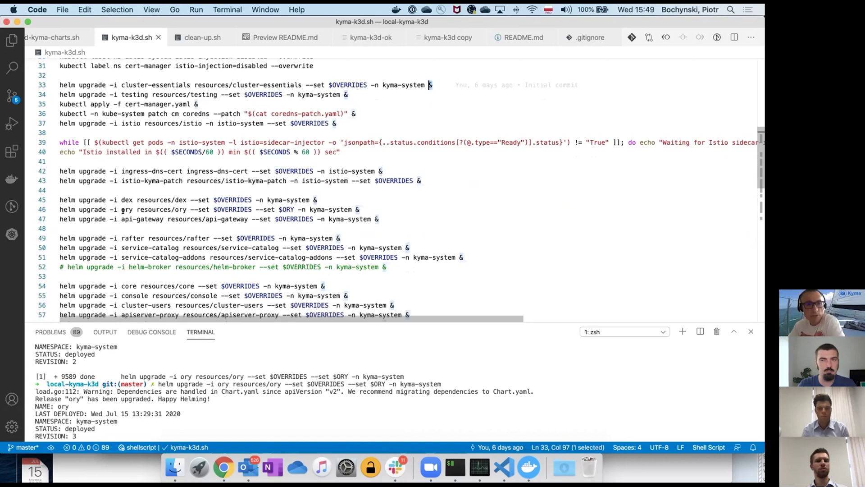
pyautogui.scroll(-2, 128, 219)
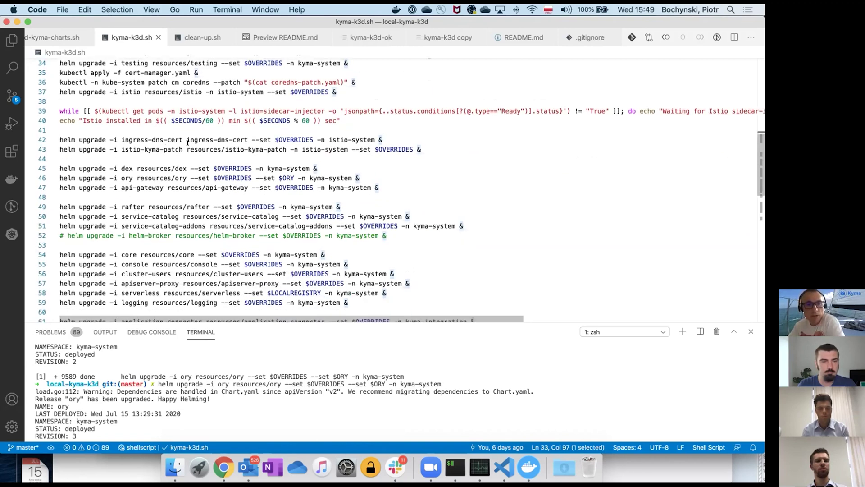
pyautogui.scroll(-2, 200, 108)
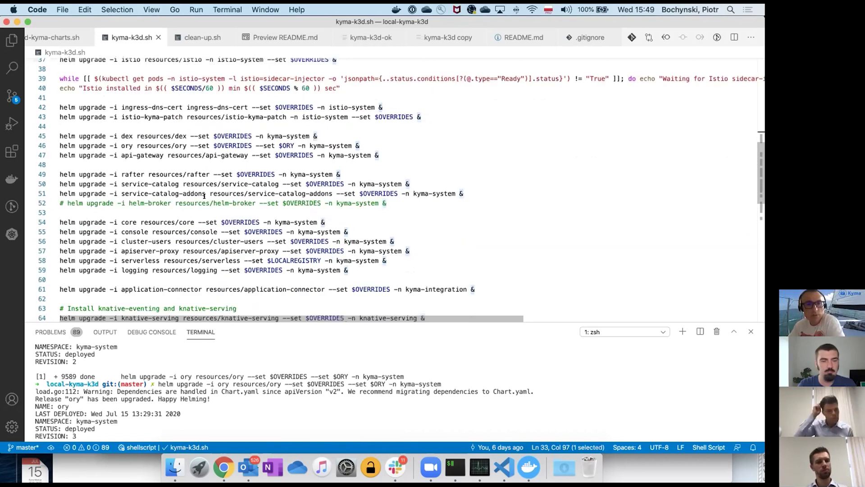
pyautogui.scroll(-3, 334, 83)
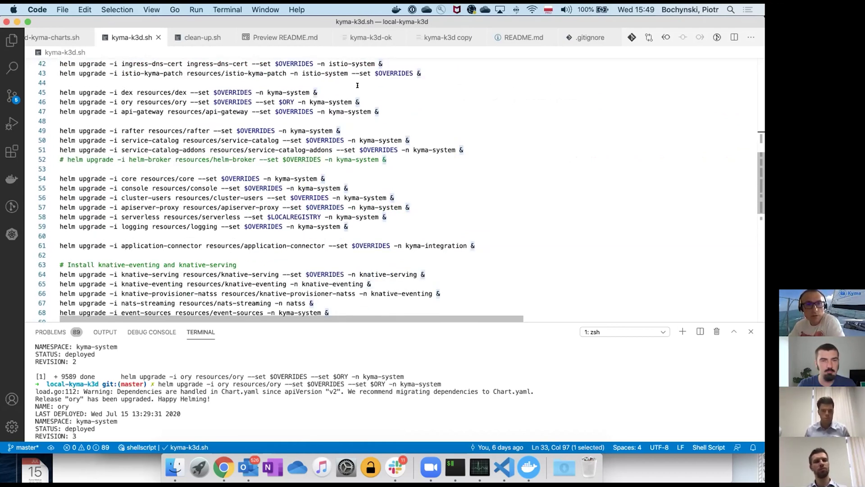
pyautogui.scroll(2, 356, 83)
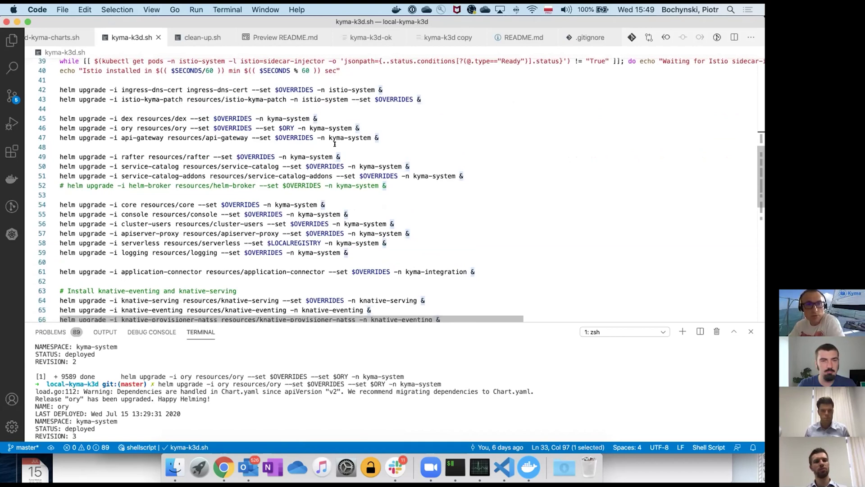
pyautogui.scroll(-10, 393, 187)
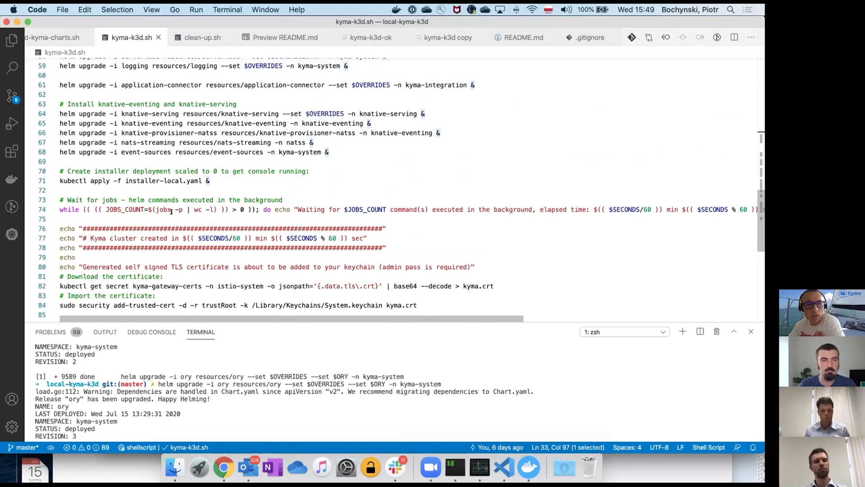
pyautogui.scroll(-5, 230, 212)
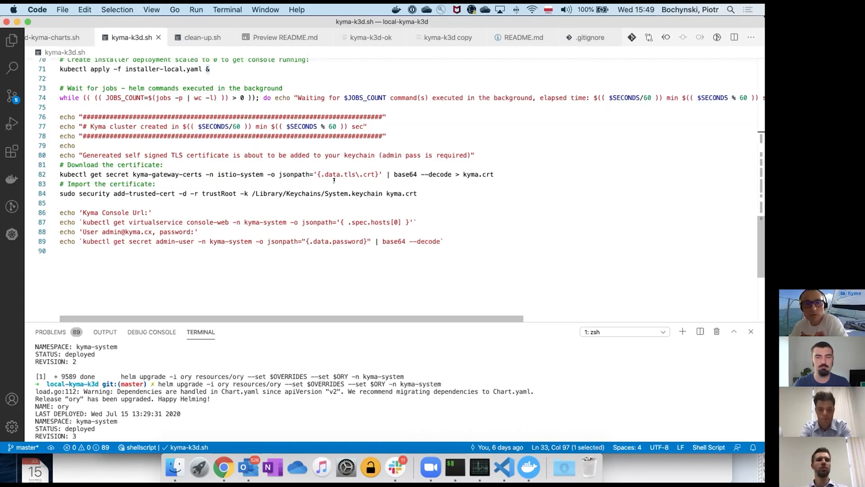
pyautogui.scroll(3, 334, 180)
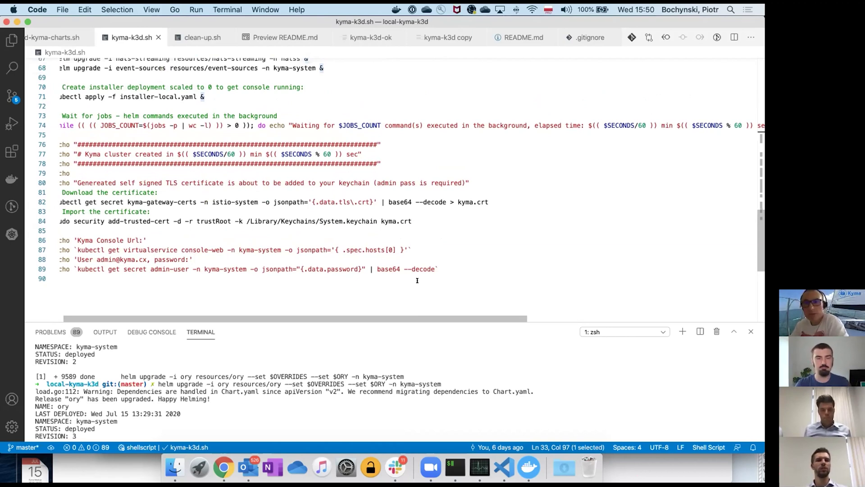
pyautogui.scroll(8, 333, 143)
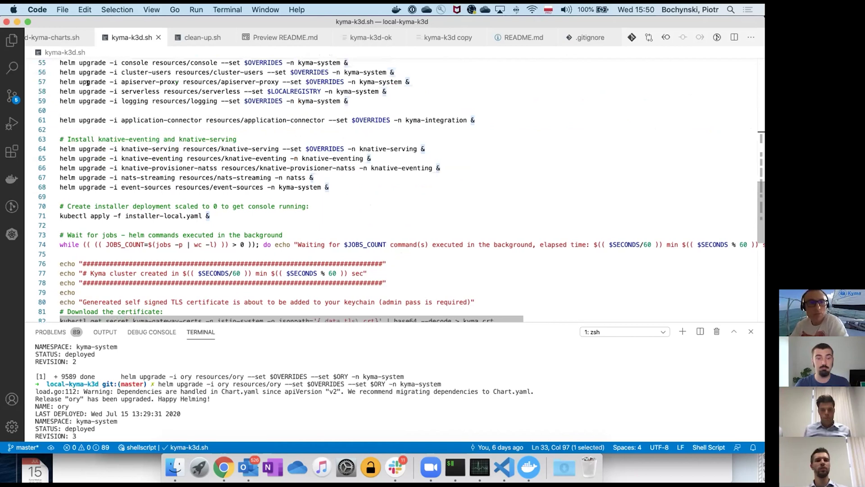
pyautogui.click(60, 92)
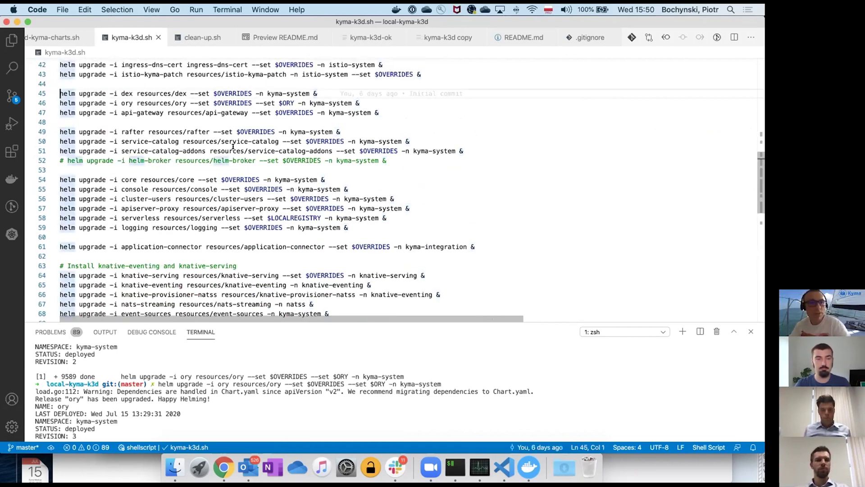
pyautogui.press('super+Left')
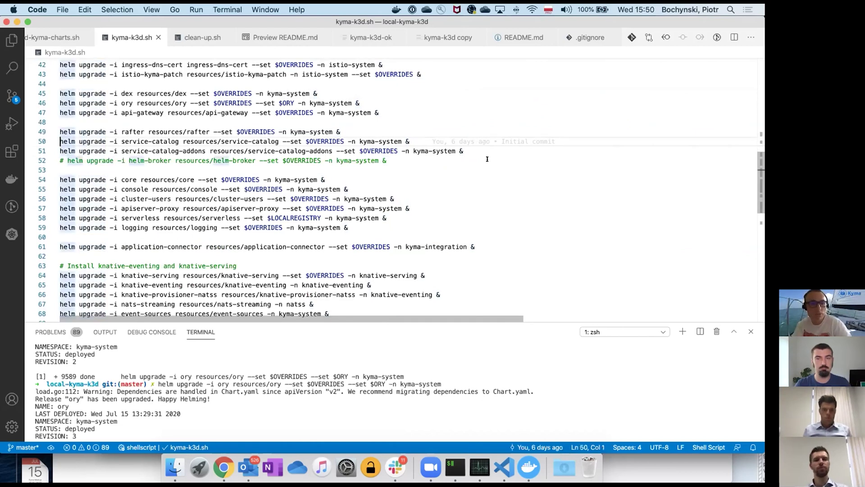
pyautogui.write('#')
pyautogui.press('Left')
pyautogui.press('Down')
pyautogui.write('#')
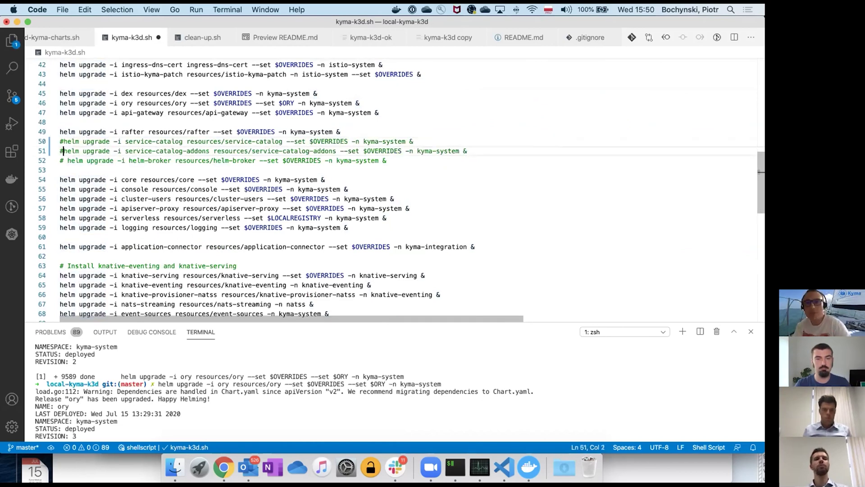
pyautogui.press('BackSpace')
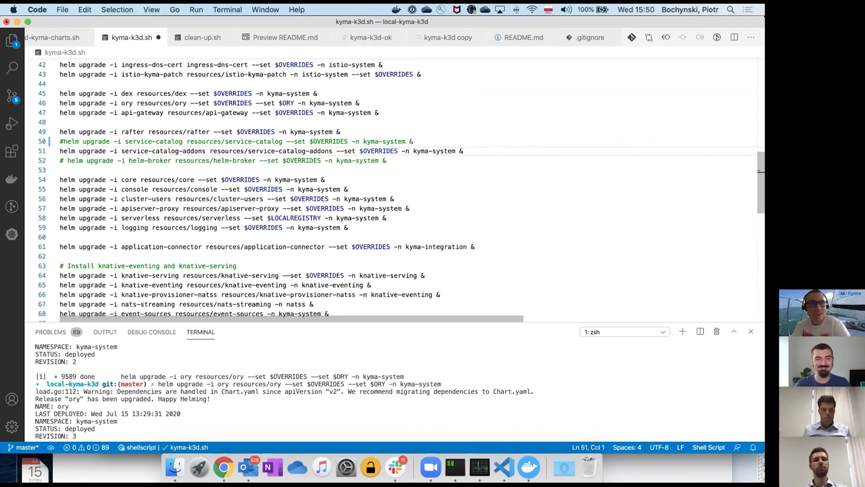
pyautogui.press('Up')
pyautogui.press('Right')
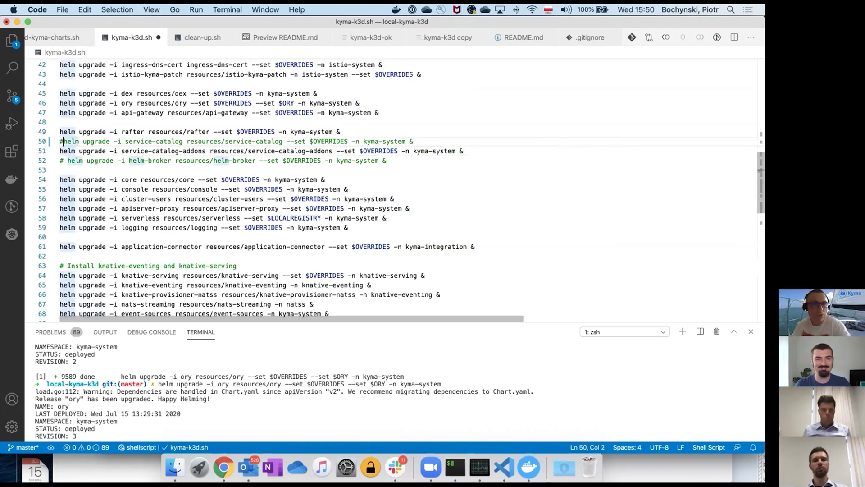
pyautogui.press('BackSpace')
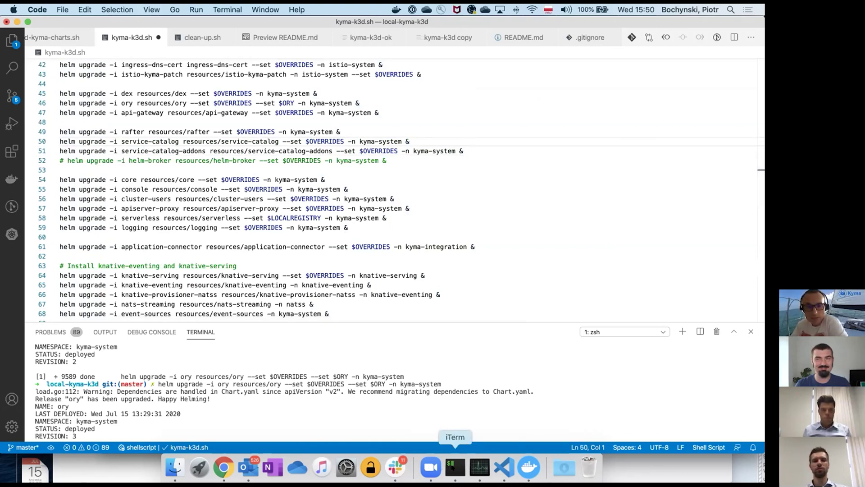
# - Check iTerm2's finished log, then Docker stats: k3d-kyma-server at 368.43% CPU, 4.1 GB memory
pyautogui.click(454, 467)
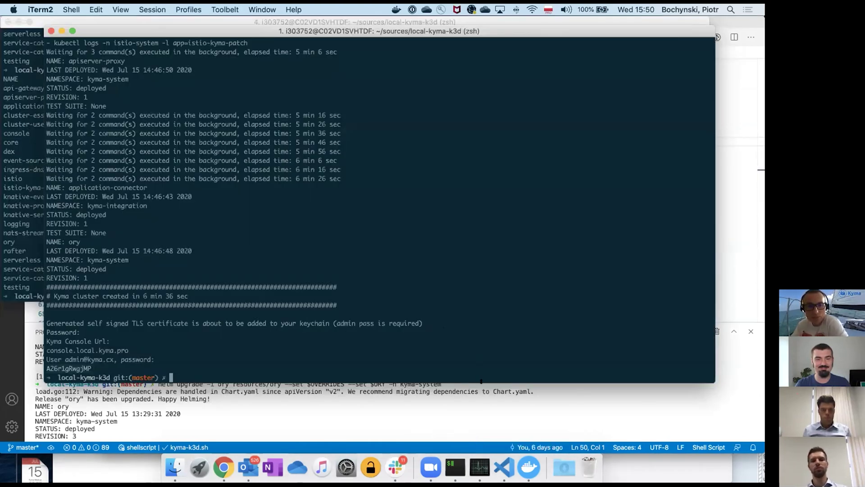
pyautogui.click(528, 467)
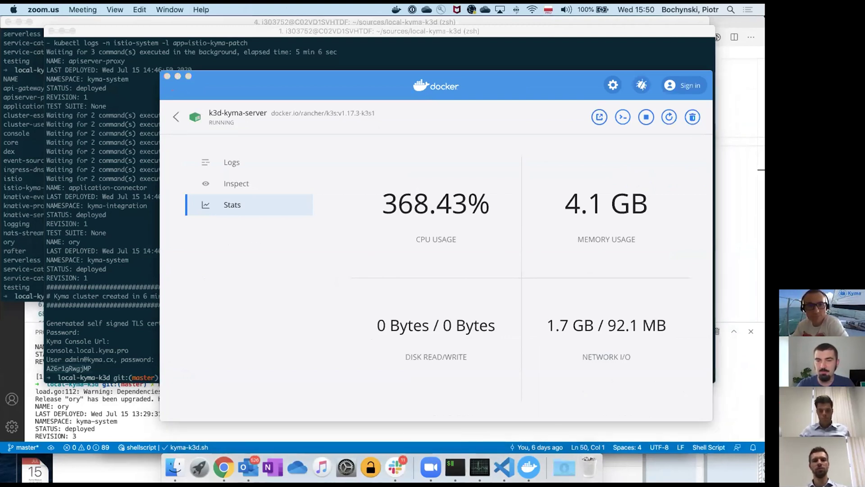
# - Bring iTerm2 forward to show the install log with the Kyma cluster created in 6 min 36 sec
pyautogui.click(154, 271)
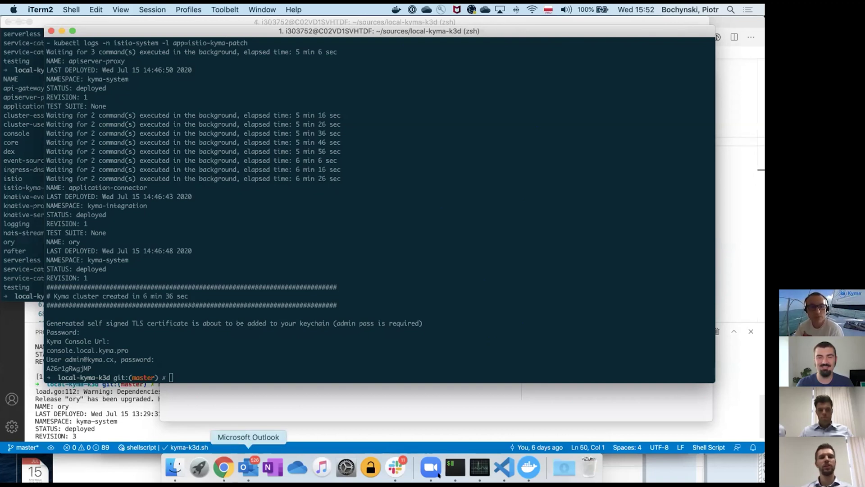
# - Switch to kyma-k3d.sh in Visual Studio Code and scroll back up to its top
pyautogui.click(504, 468)
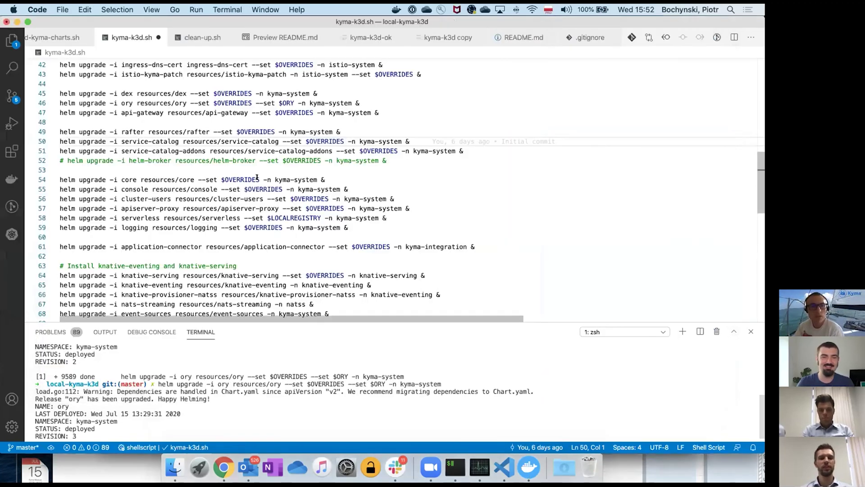
pyautogui.scroll(15, 135, 194)
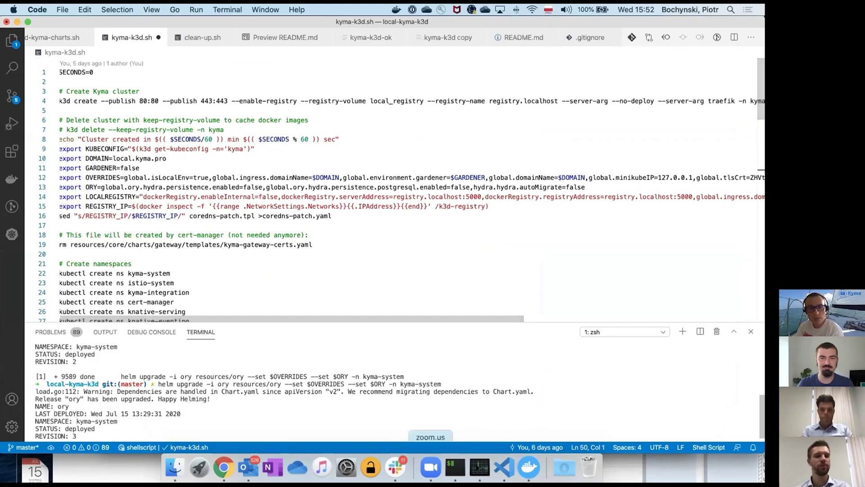
# - Leave the k3d-kyma-server stats for the k3d container list, then return to kyma-k3d.sh
pyautogui.click(529, 468)
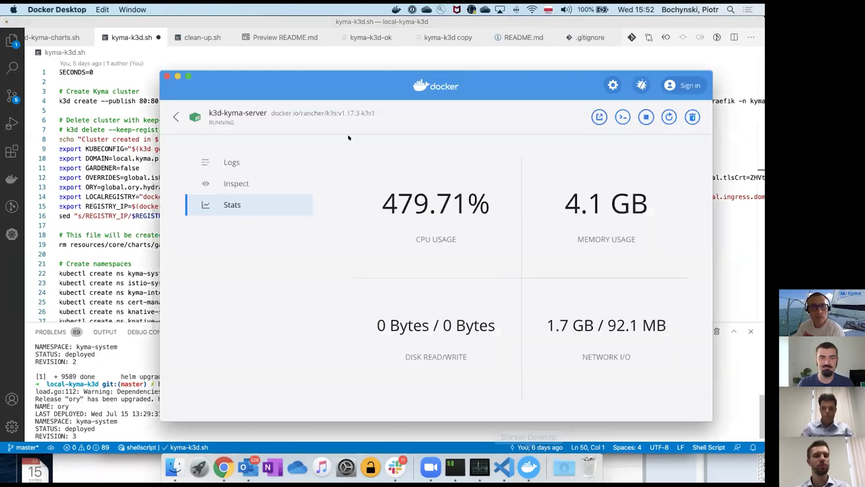
pyautogui.click(175, 117)
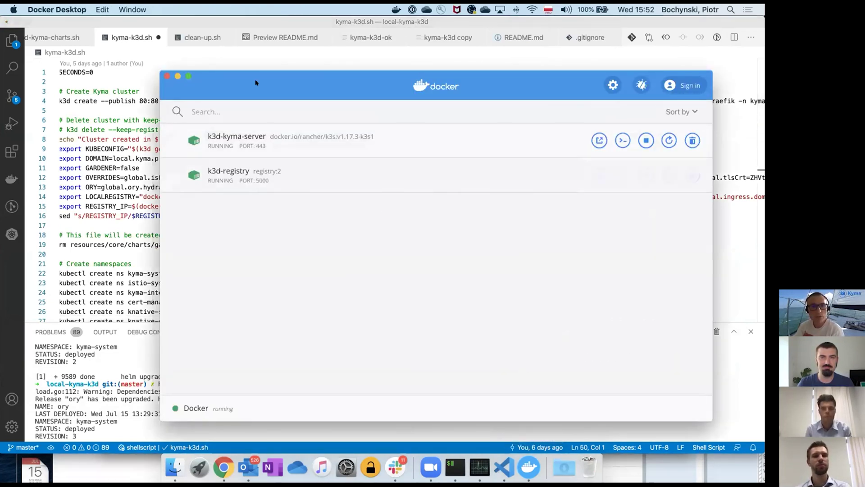
pyautogui.moveTo(253, 81); pyautogui.dragTo(133, 30)
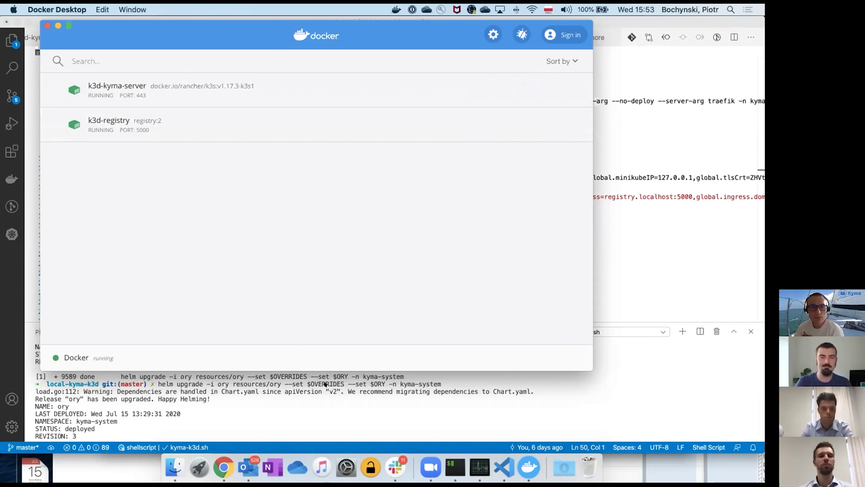
pyautogui.click(28, 92)
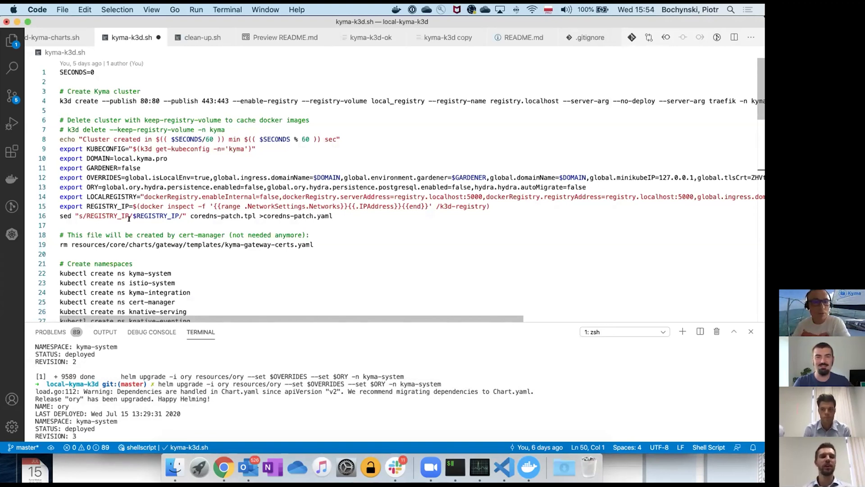
# - Scroll to the end of kyma-k3d.sh and highlight the certificate import command on line 84
pyautogui.scroll(-20, 129, 218)
pyautogui.scroll(4, 157, 187)
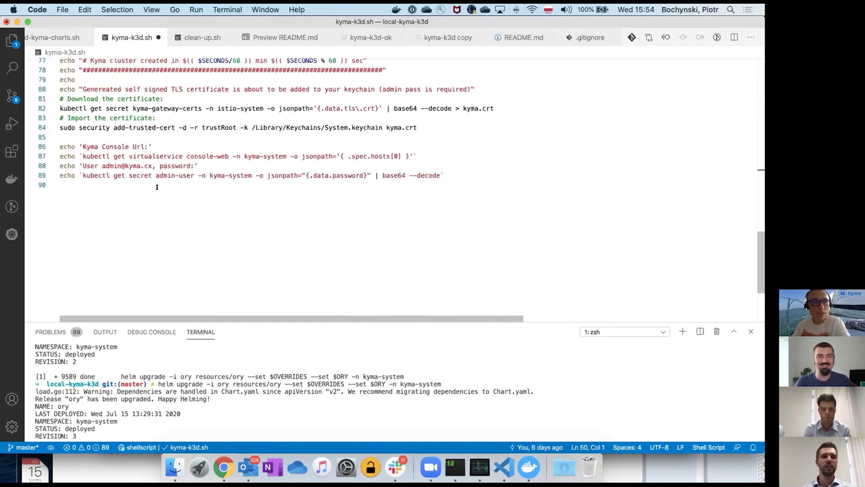
pyautogui.scroll(3, 157, 187)
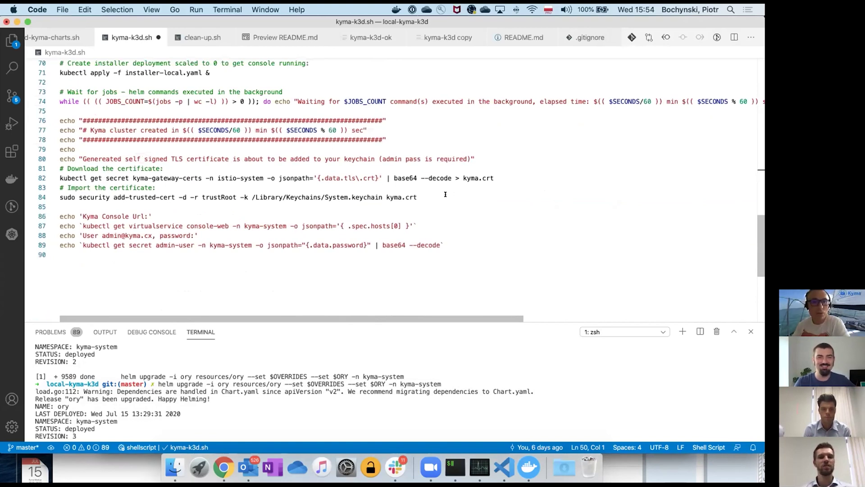
pyautogui.moveTo(445, 194); pyautogui.dragTo(52, 194)
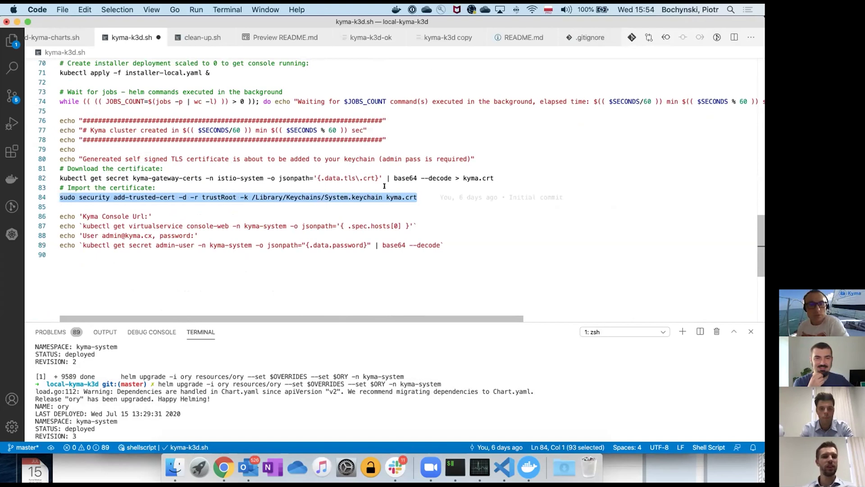
pyautogui.click(347, 174)
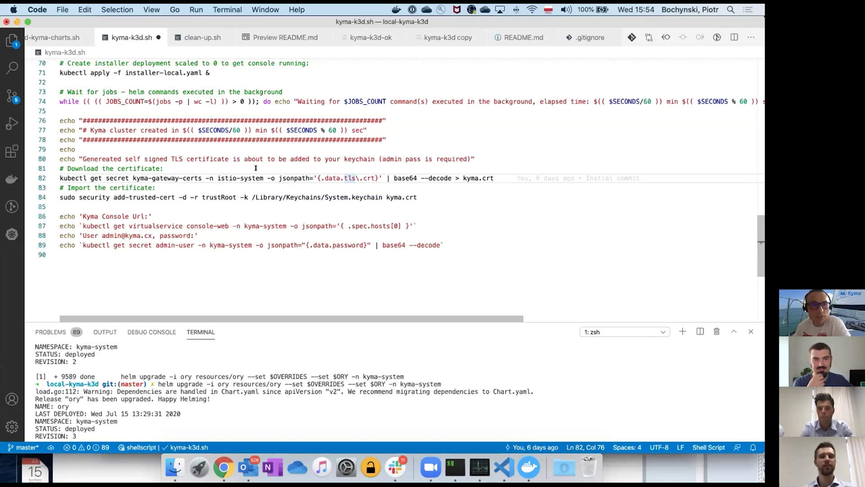
# - Scroll to the top of kyma-k3d.sh and highlight the DOMAIN value local.kyma.pro on line 10
pyautogui.scroll(20, 251, 163)
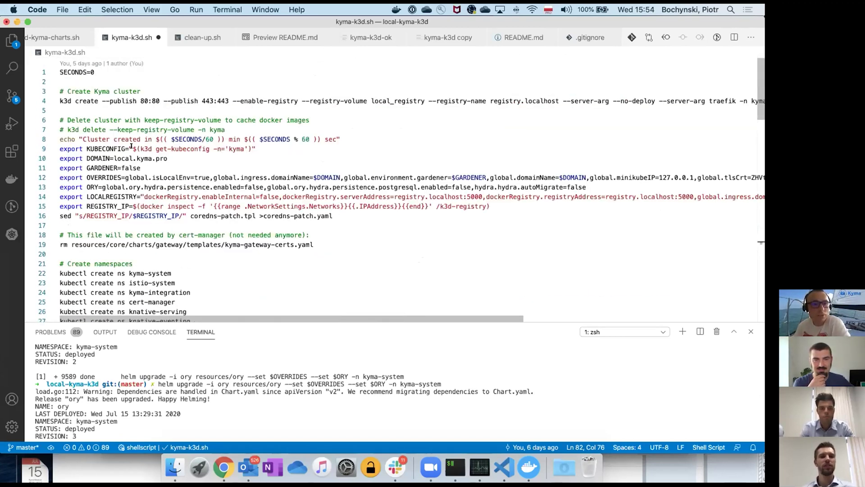
pyautogui.moveTo(114, 157); pyautogui.dragTo(170, 153)
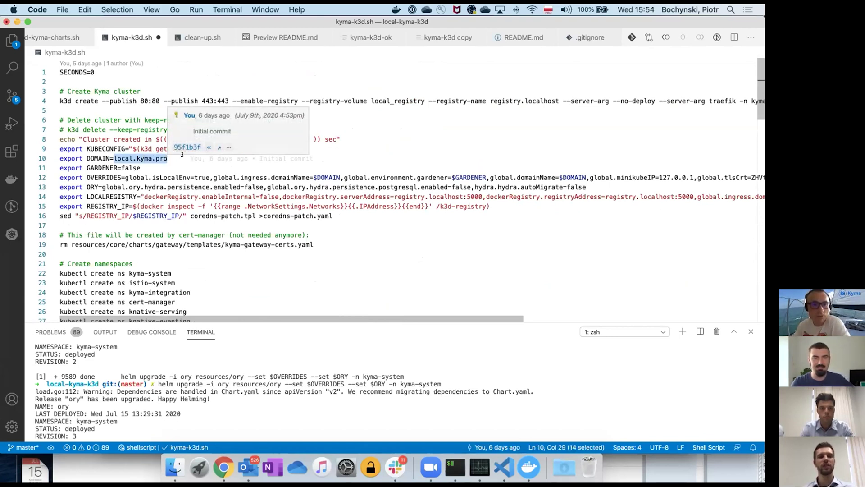
pyautogui.click(182, 155)
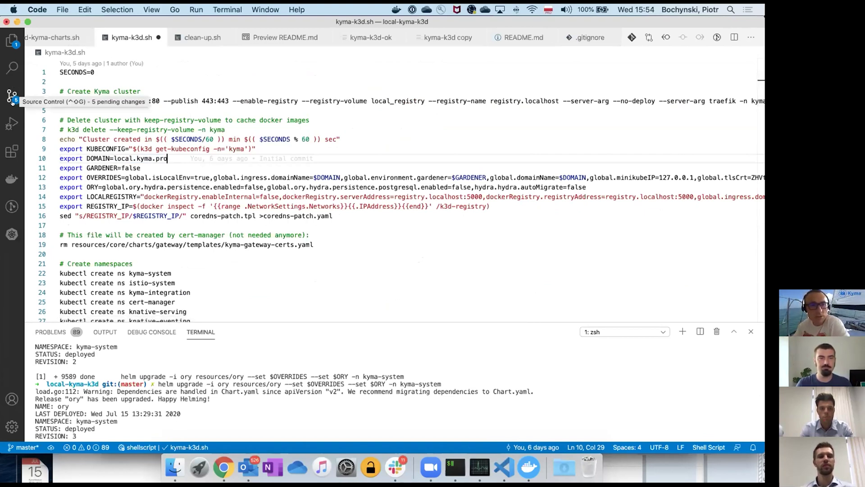
# - Open ingress-dns-cert/templates/certificate.yaml, highlight the domainName reference on line 34, and widen the editor
pyautogui.click(11, 43)
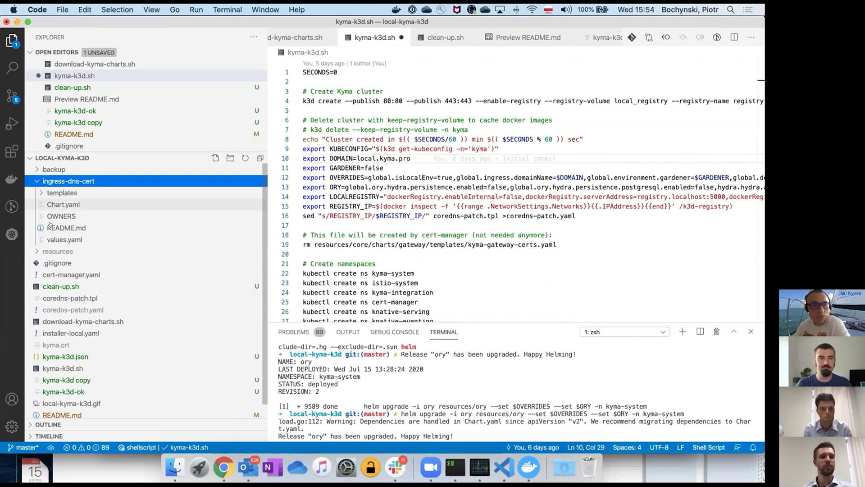
pyautogui.click(49, 193)
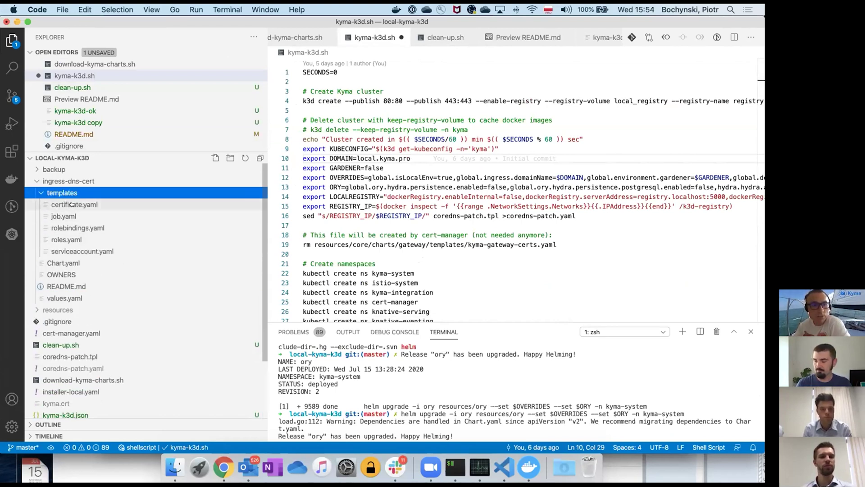
pyautogui.click(67, 204)
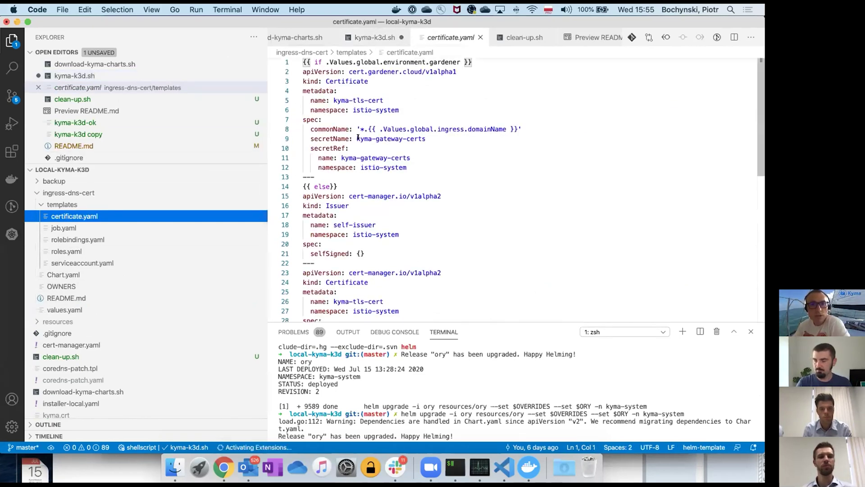
pyautogui.scroll(-5, 361, 110)
pyautogui.scroll(1, 350, 108)
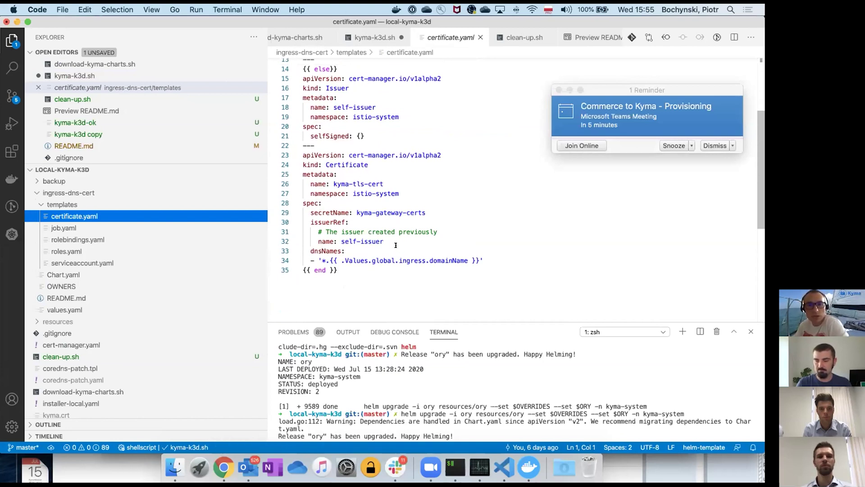
pyautogui.moveTo(468, 260); pyautogui.dragTo(368, 260)
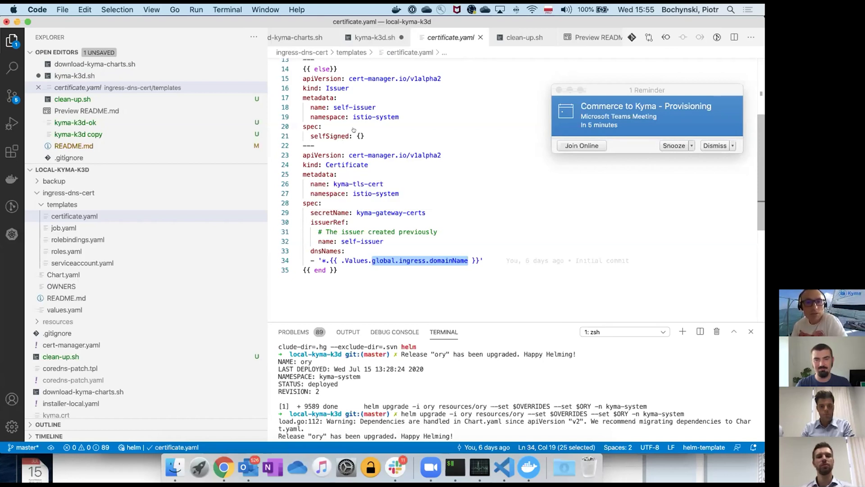
pyautogui.scroll(1, 353, 179)
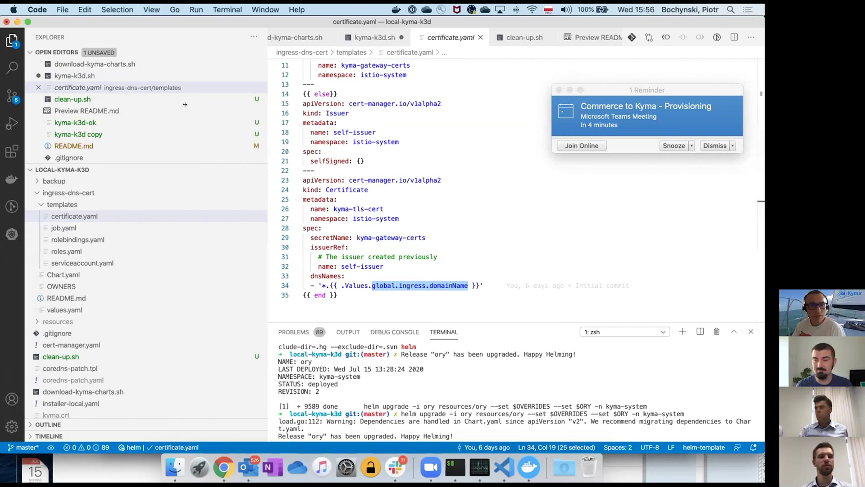
pyautogui.moveTo(185, 104); pyautogui.dragTo(184, 104)
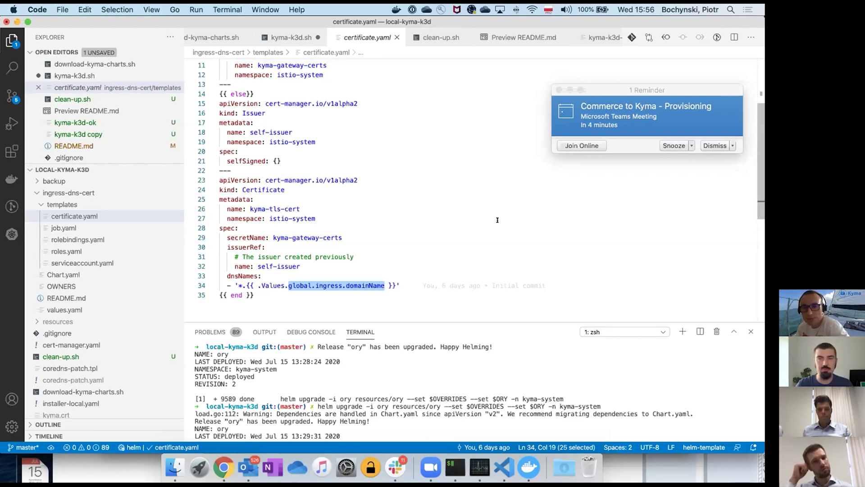
# - Show the k3d-registry container's logs in Docker Desktop, then open Activity Monitor
pyautogui.click(529, 468)
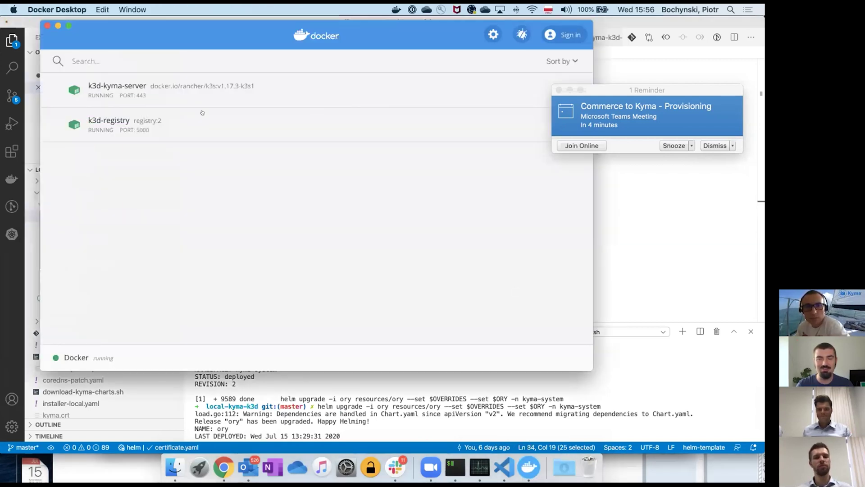
pyautogui.click(176, 120)
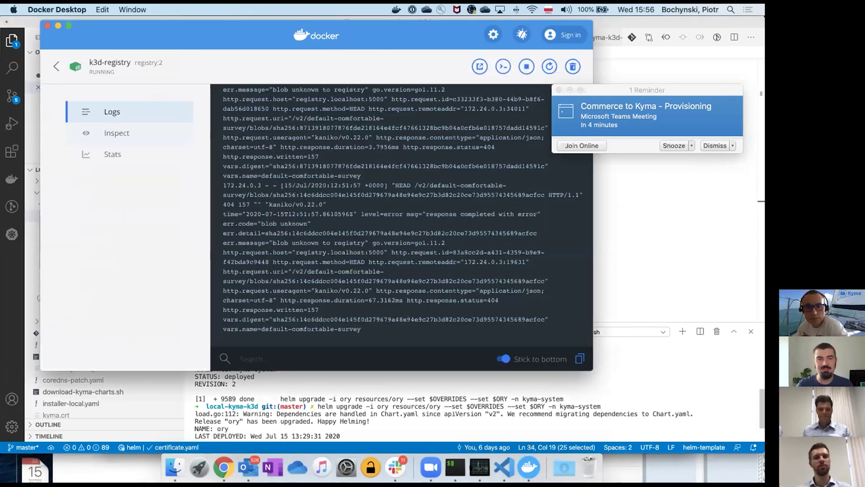
pyautogui.click(480, 468)
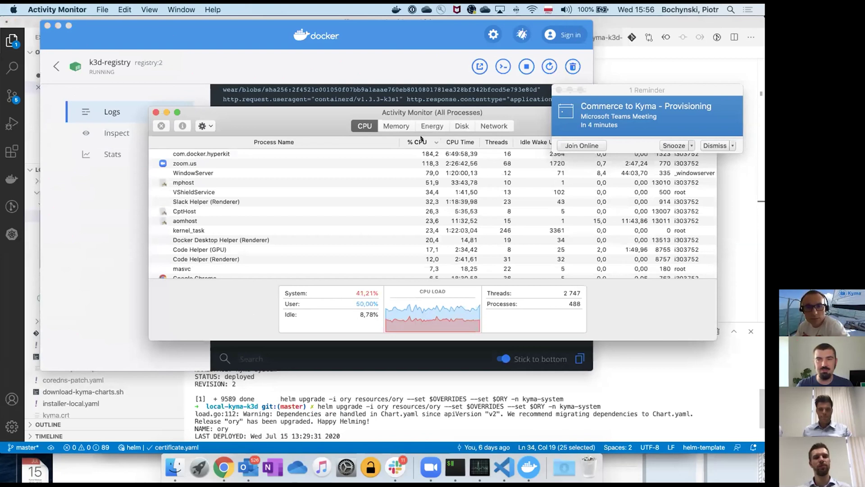
# - Move Activity Monitor aside, select com.docker.hyperkit at the top of CPU usage, then return to Docker Desktop
pyautogui.moveTo(369, 108); pyautogui.dragTo(306, 102)
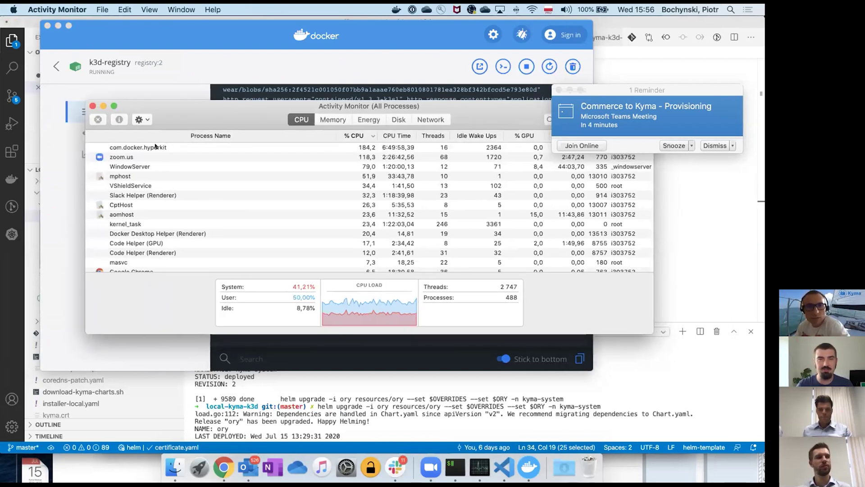
pyautogui.click(367, 146)
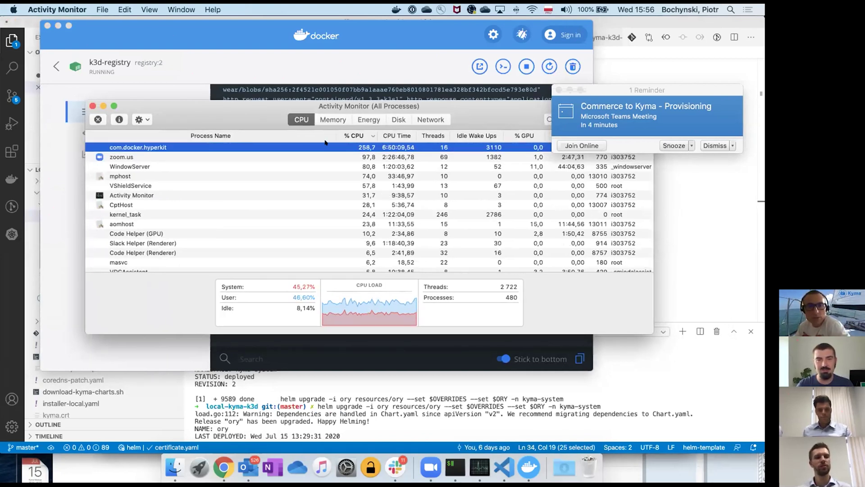
pyautogui.moveTo(372, 103); pyautogui.dragTo(331, 83)
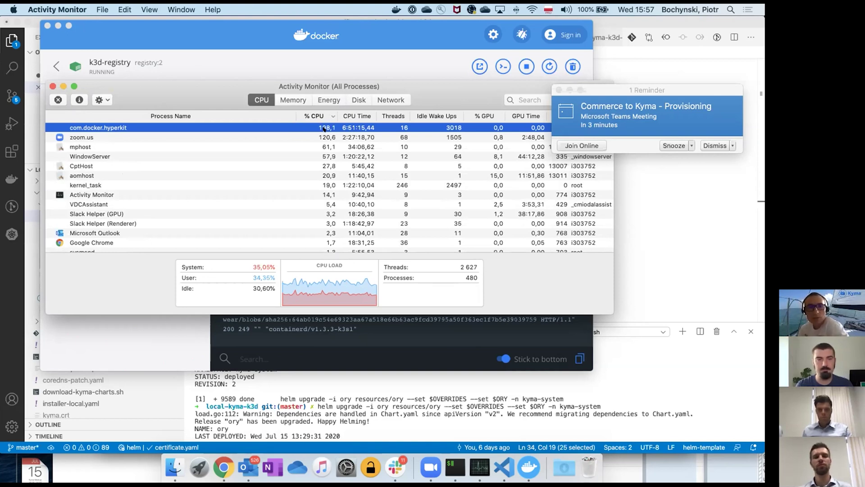
pyautogui.click(529, 467)
# - View k3d-registry stats, then k3d-kyma-server stats (401.38% CPU, 4.1 GB memory), and dismiss the reminder
pyautogui.click(99, 154)
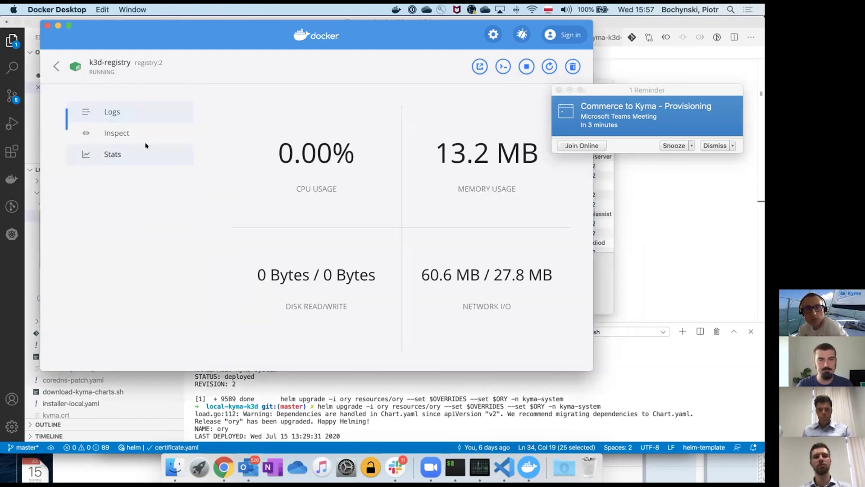
pyautogui.click(57, 66)
pyautogui.click(117, 88)
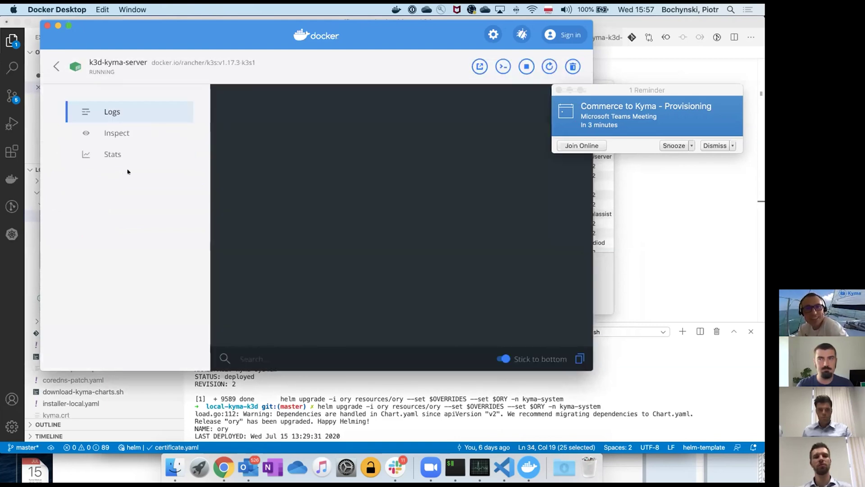
pyautogui.click(104, 158)
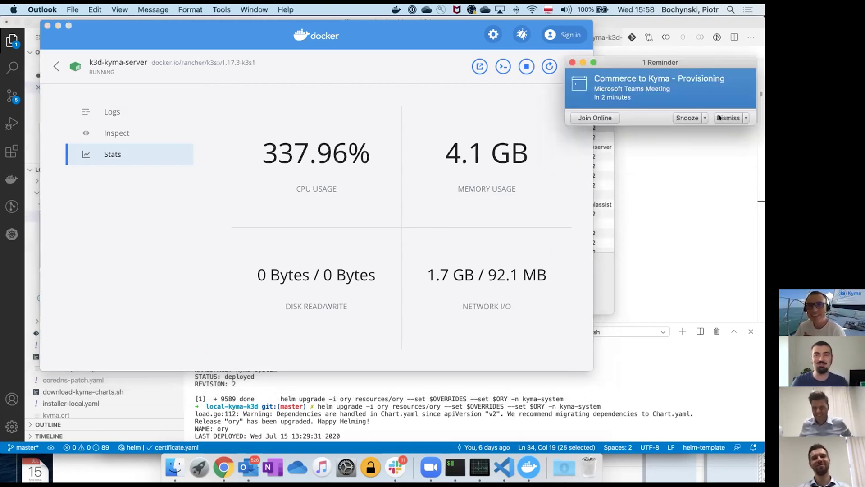
pyautogui.click(719, 118)
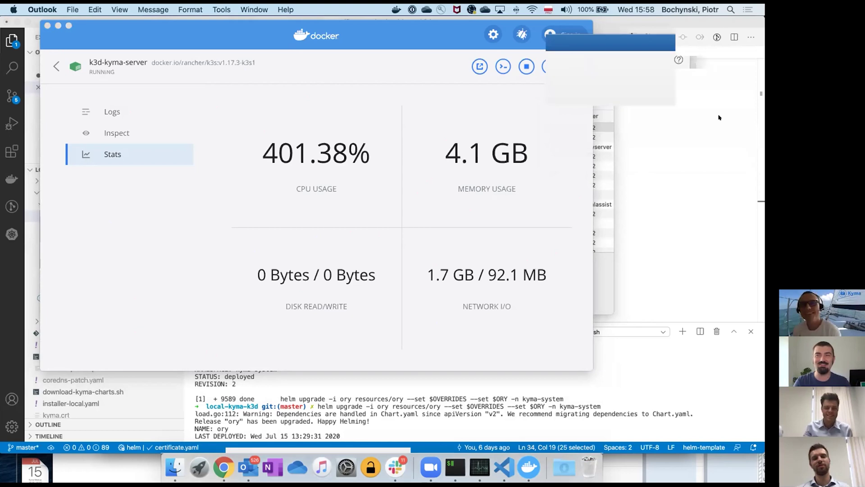